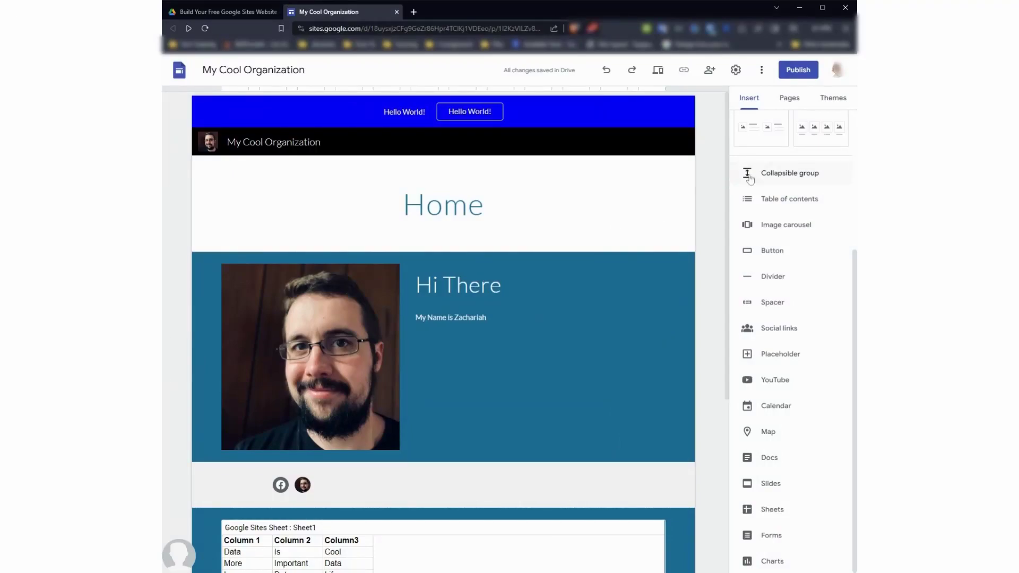
# Show the Pages list, with only Home under My Cool Organization, and the add-page options.
pyautogui.click(798, 102)
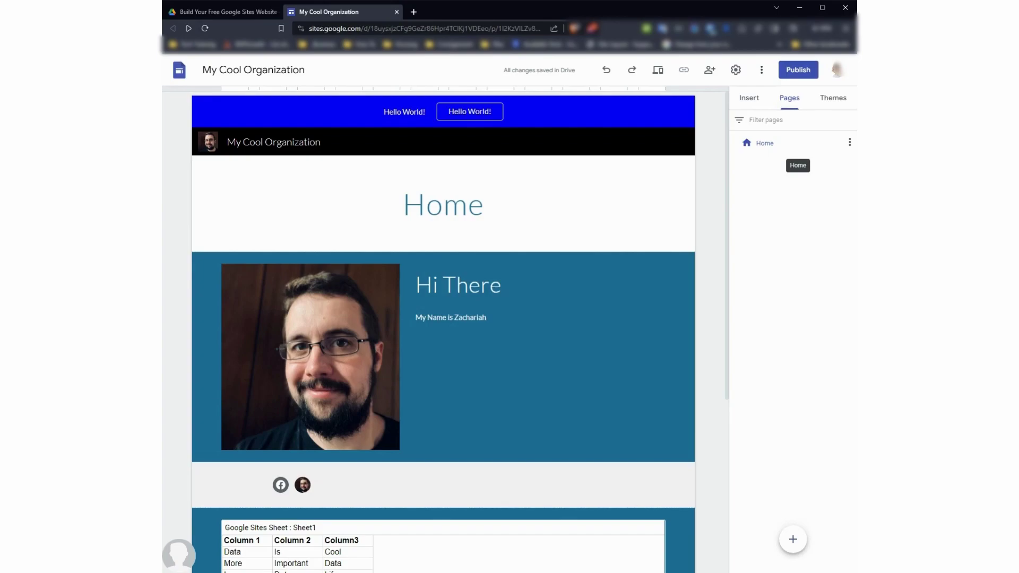
pyautogui.moveTo(794, 544)
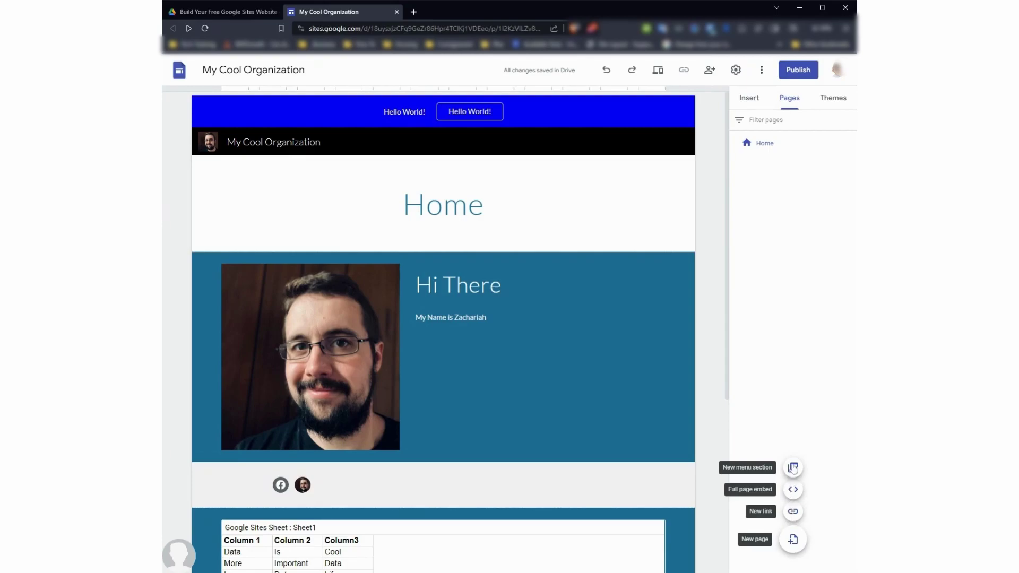
# Create a page named About and switch between Home and About in the navigation.
pyautogui.click(793, 541)
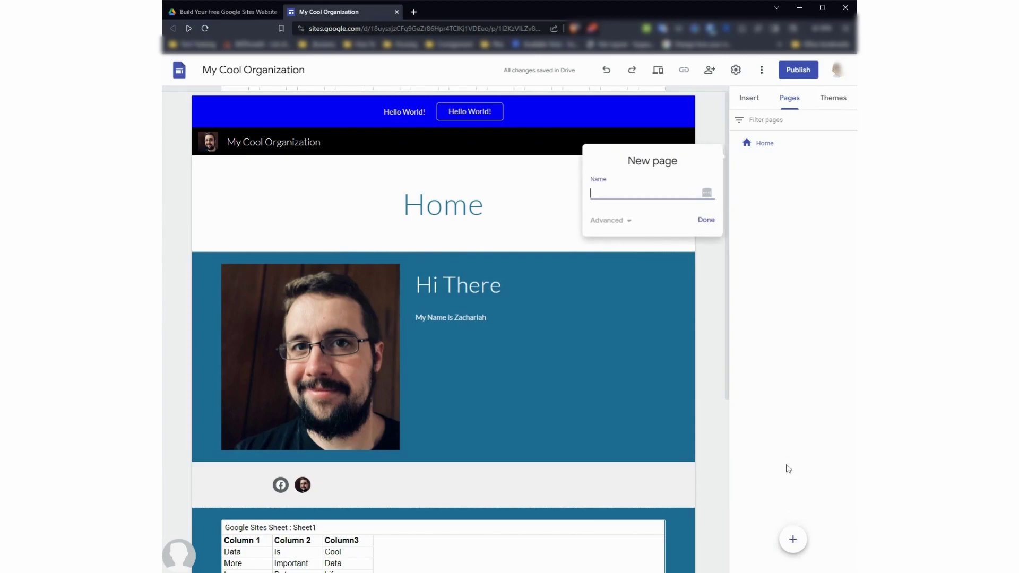
pyautogui.write('About')
pyautogui.press('Return')
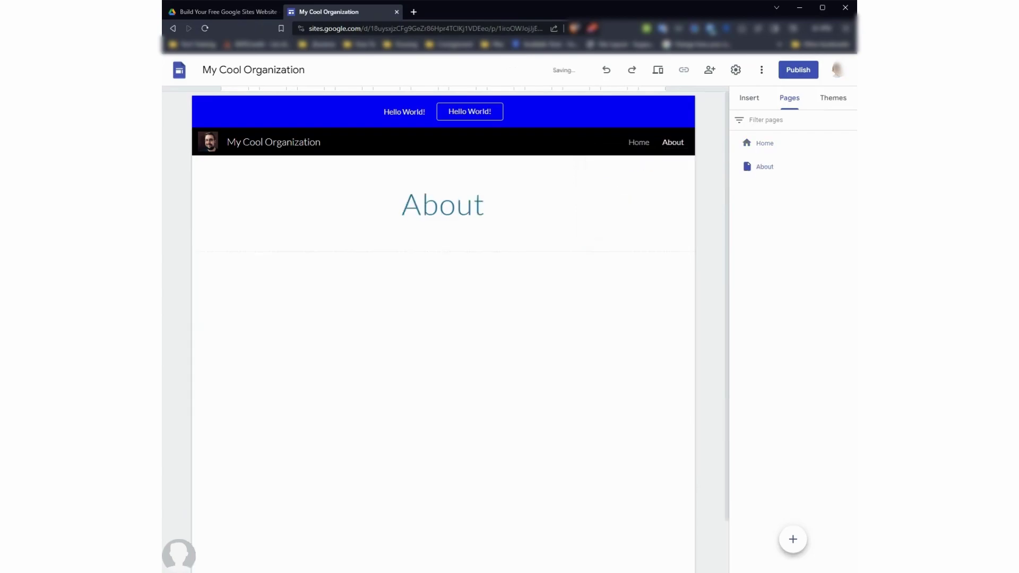
pyautogui.click(640, 143)
pyautogui.click(672, 143)
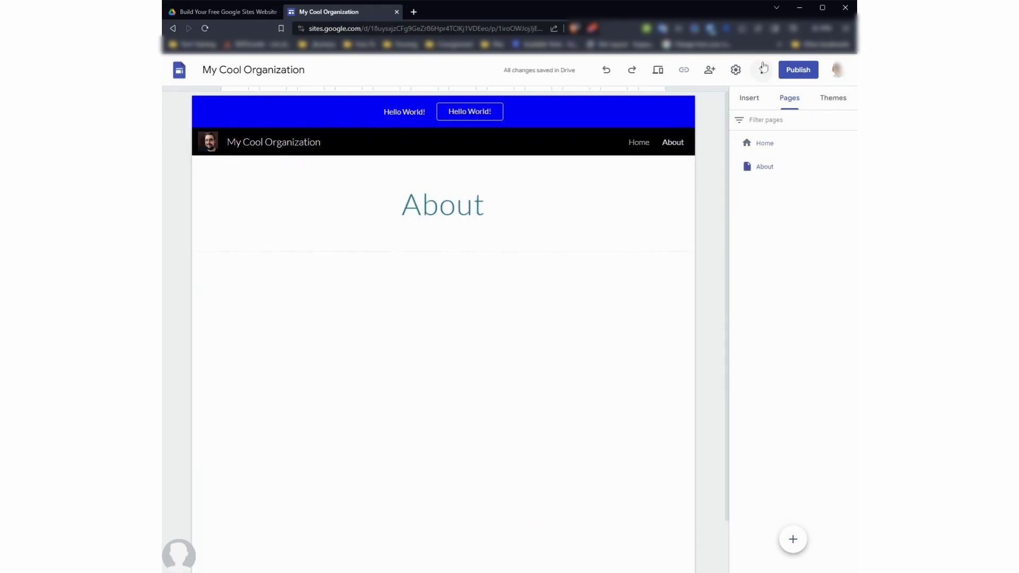
pyautogui.click(735, 70)
pyautogui.click(615, 262)
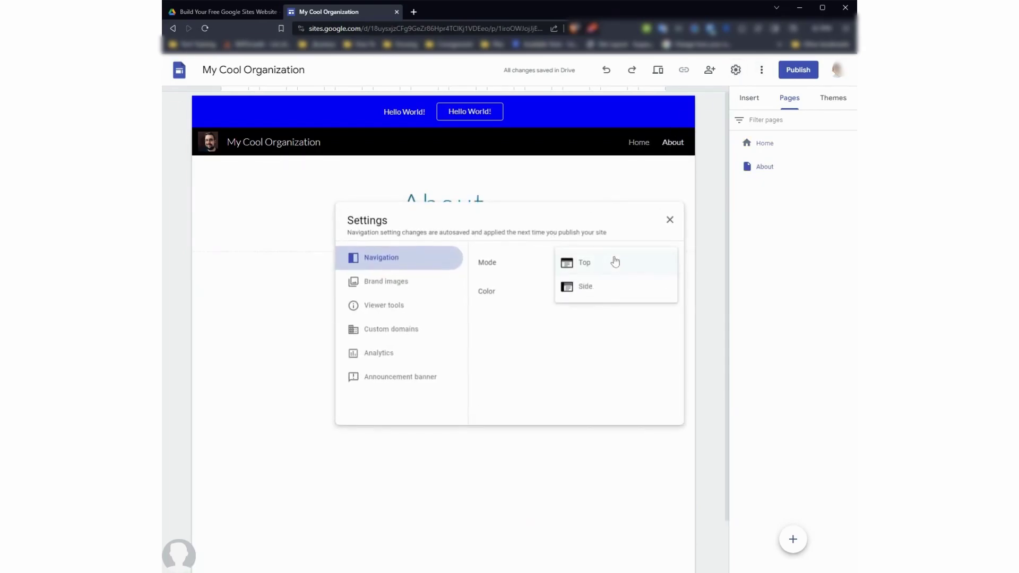
pyautogui.click(597, 289)
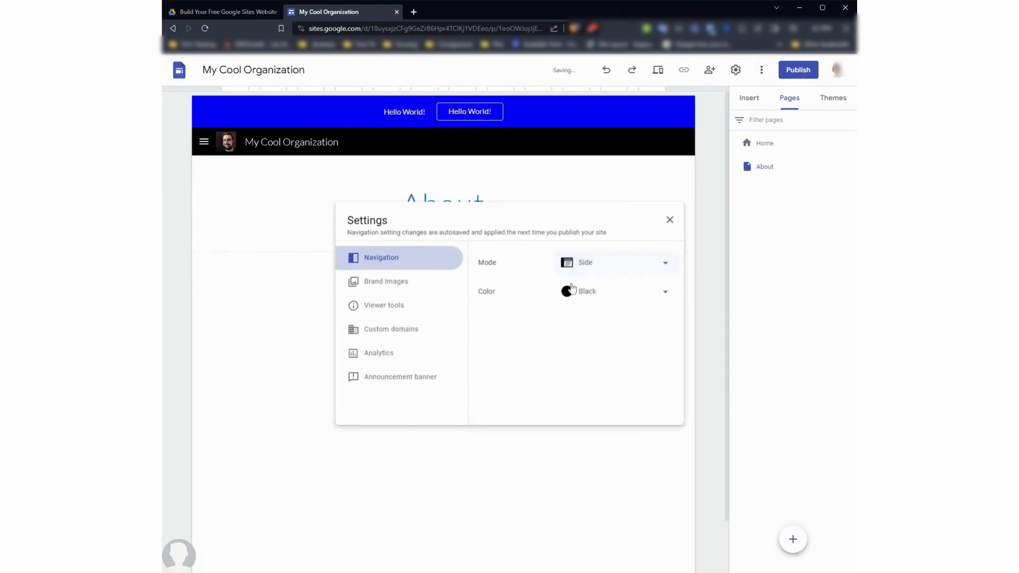
pyautogui.click(670, 220)
pyautogui.click(204, 142)
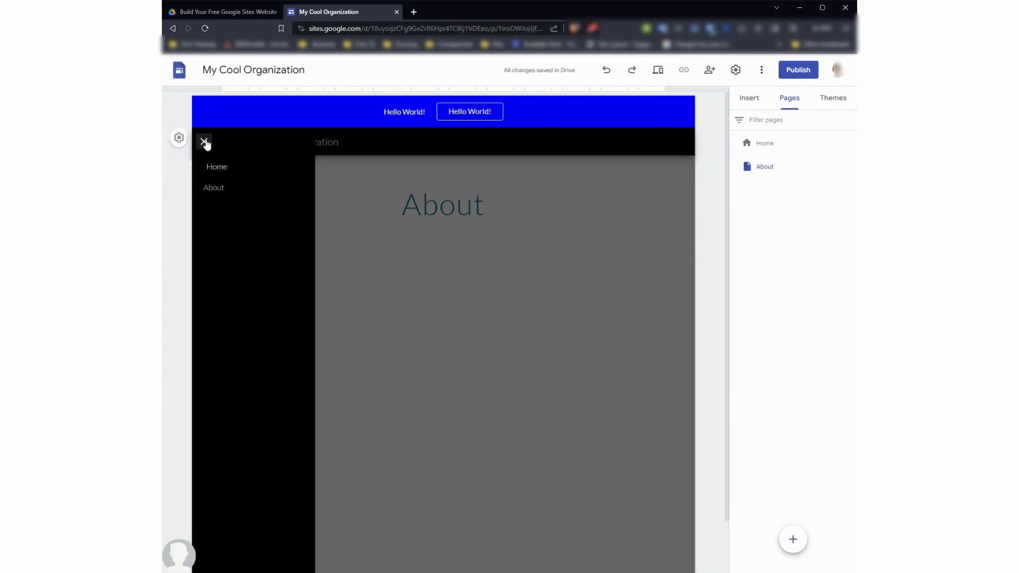
pyautogui.click(218, 189)
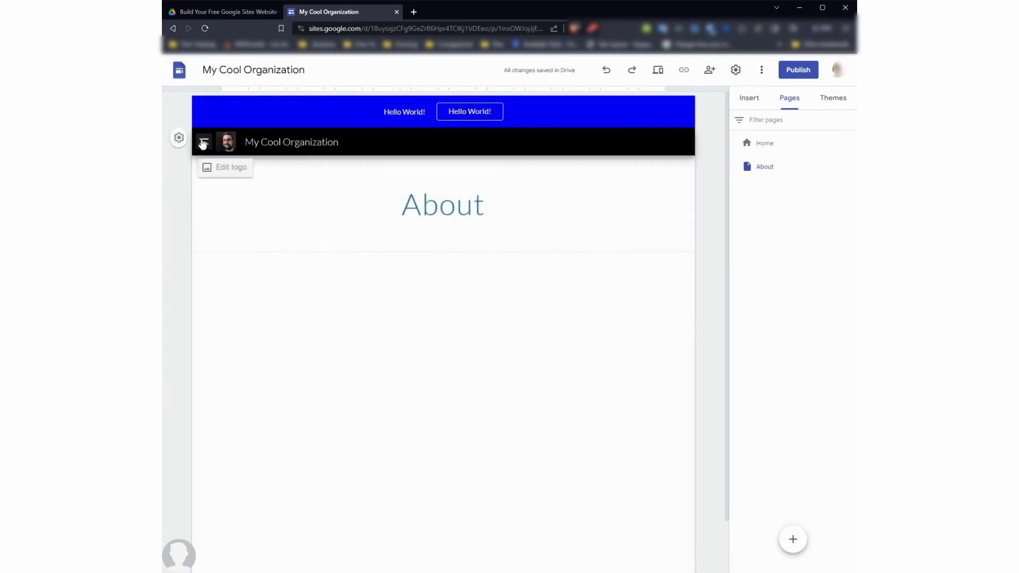
pyautogui.click(203, 143)
pyautogui.click(218, 169)
pyautogui.click(204, 141)
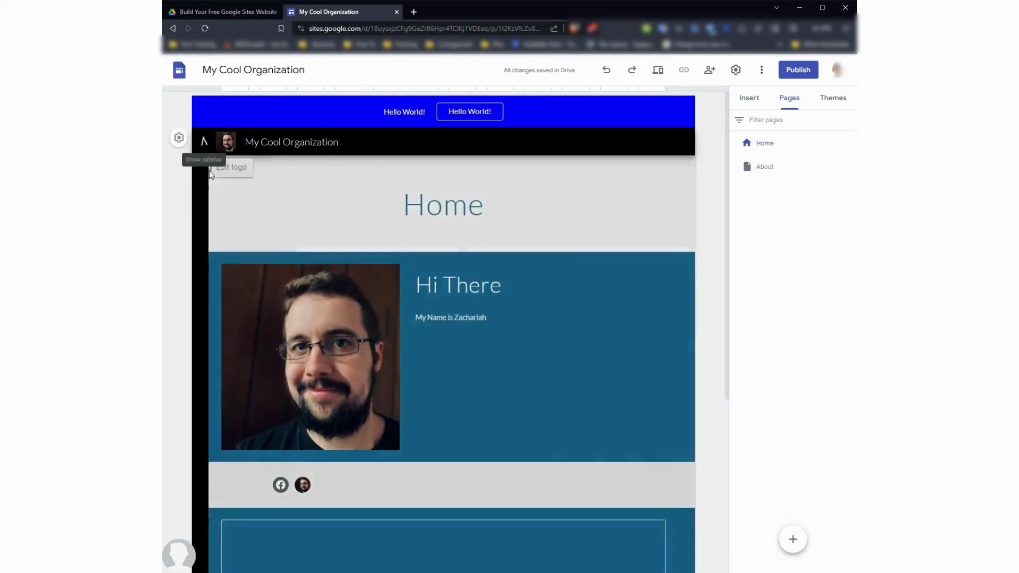
pyautogui.click(217, 189)
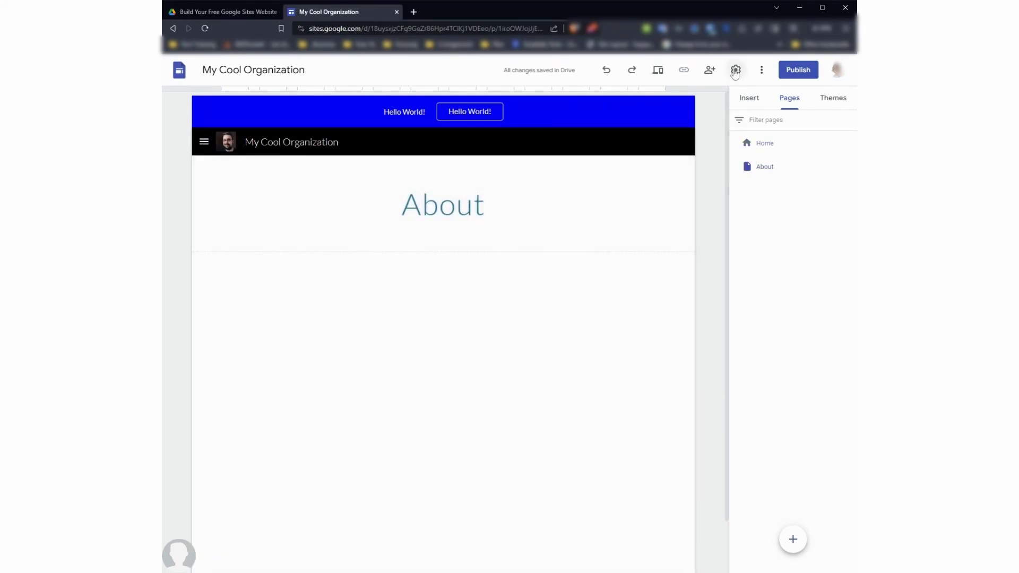
pyautogui.click(735, 71)
pyautogui.click(640, 265)
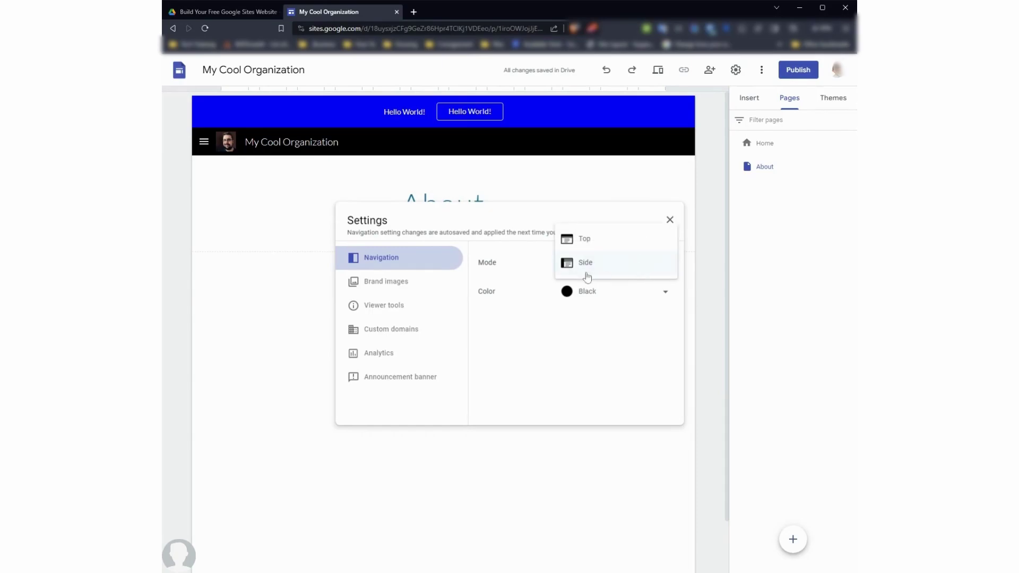
pyautogui.click(595, 239)
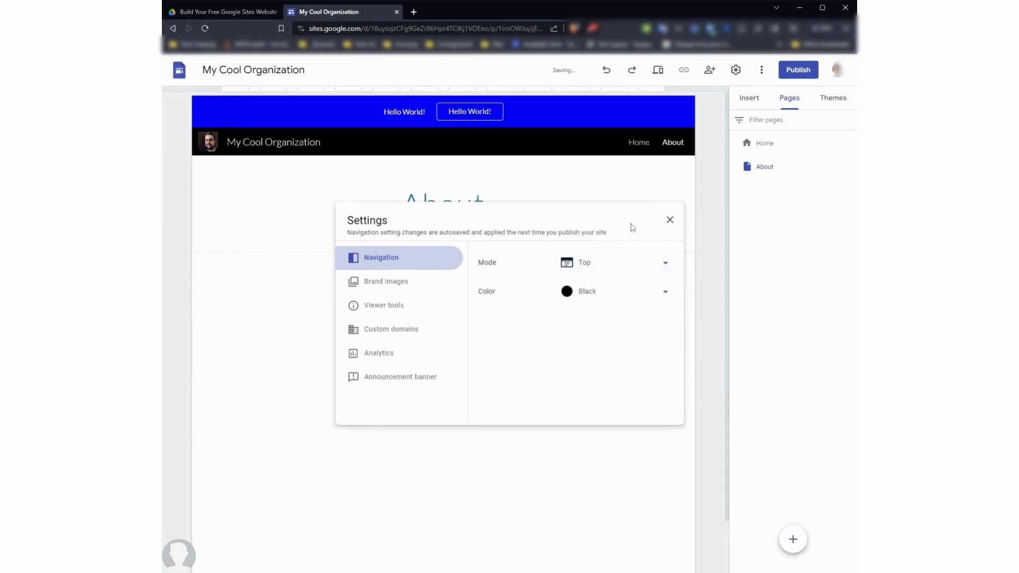
pyautogui.click(670, 219)
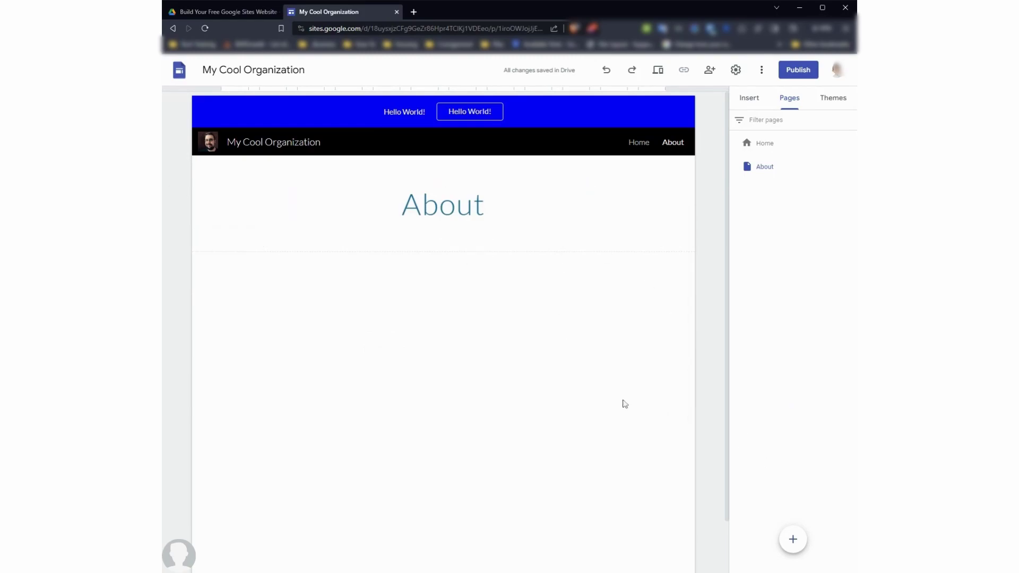
# Add a new page left as Untitled page, discarding an abandoned named attempt.
pyautogui.click(793, 540)
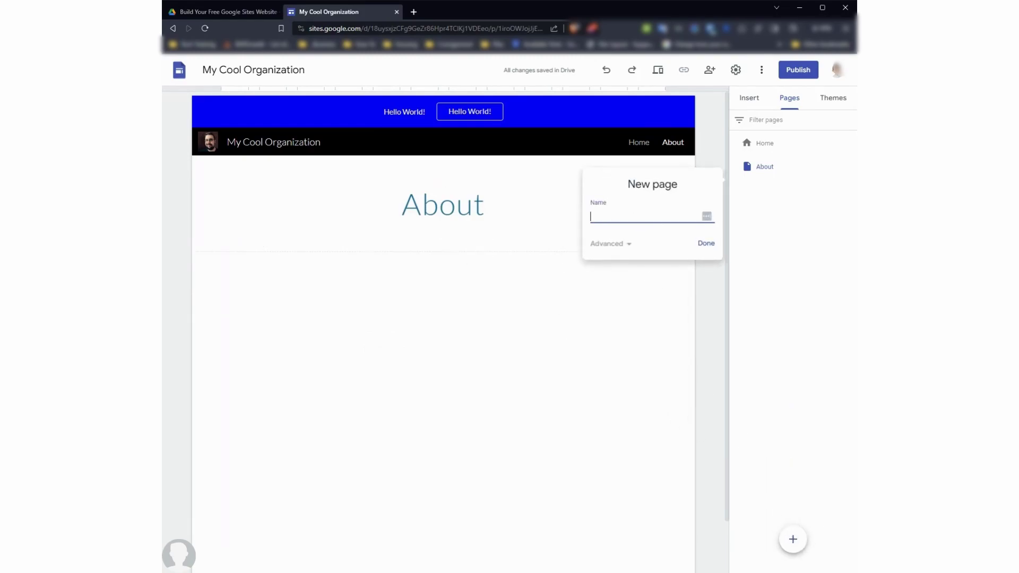
pyautogui.write('My WE')
pyautogui.click(775, 250)
pyautogui.click(793, 538)
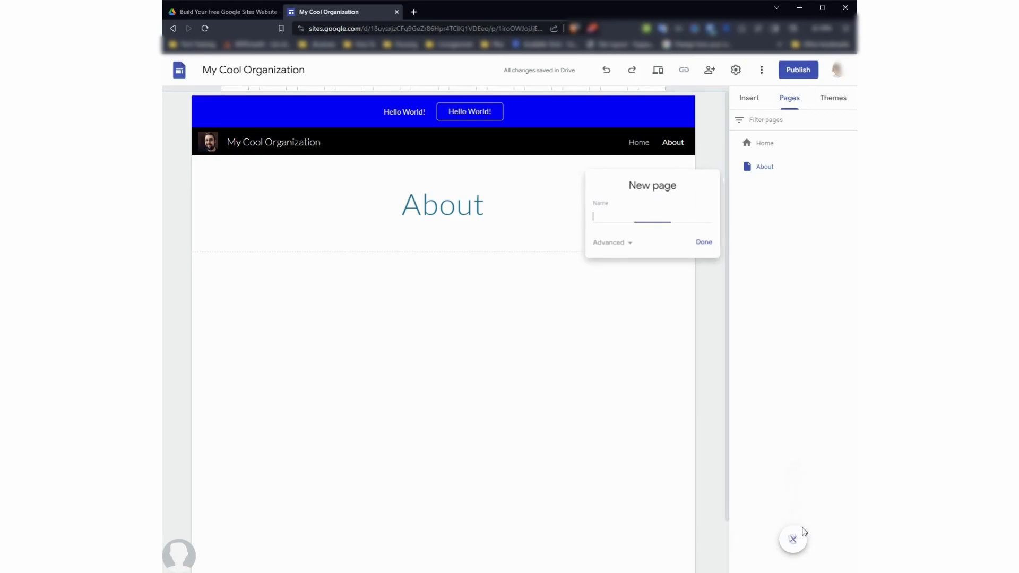
pyautogui.click(707, 244)
# Add a My Website navigation link pointing to the author's personal website URL.
pyautogui.moveTo(794, 539)
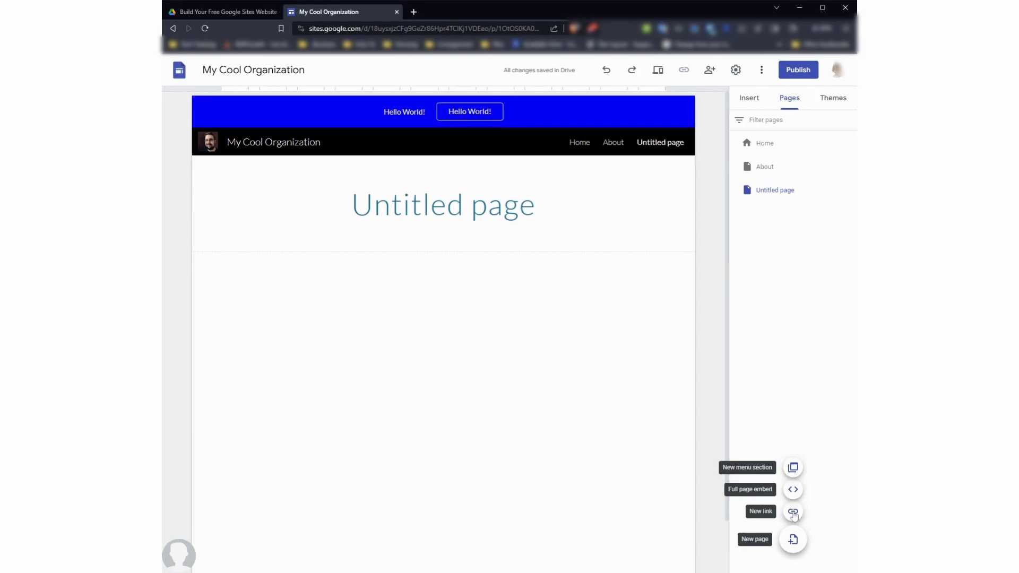
pyautogui.click(793, 512)
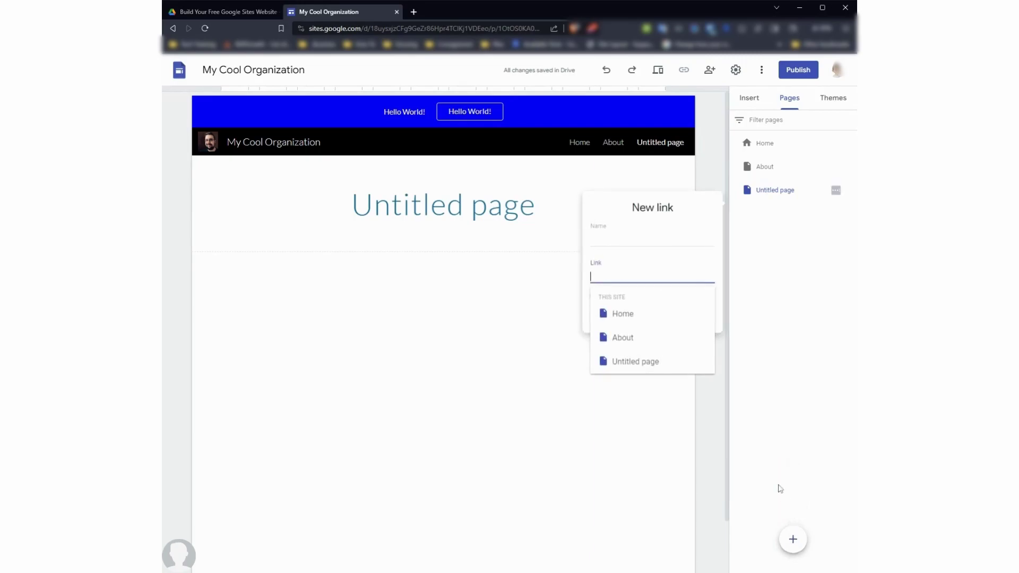
pyautogui.write('https')
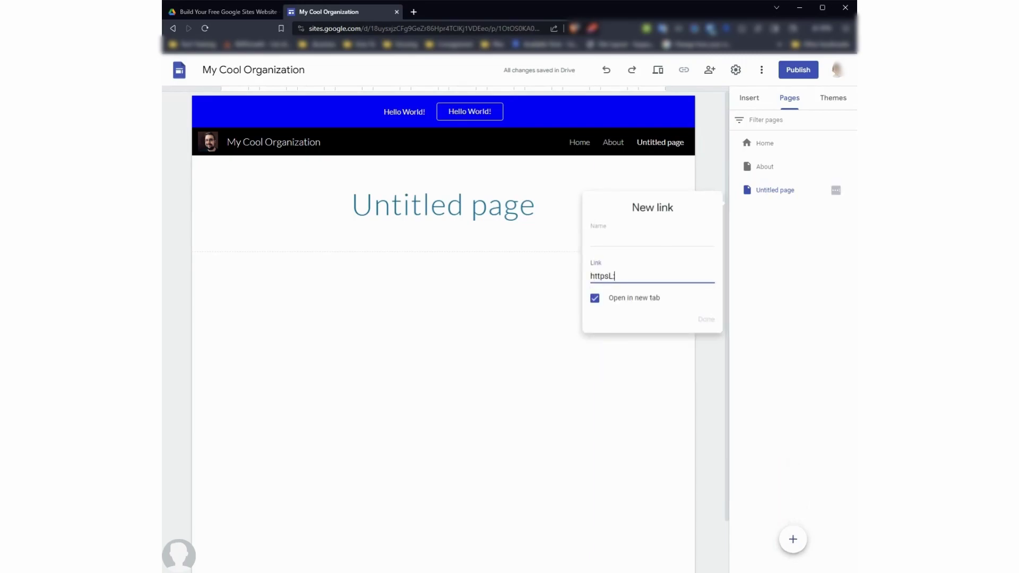
pyautogui.write('://zachariahcollins.com')
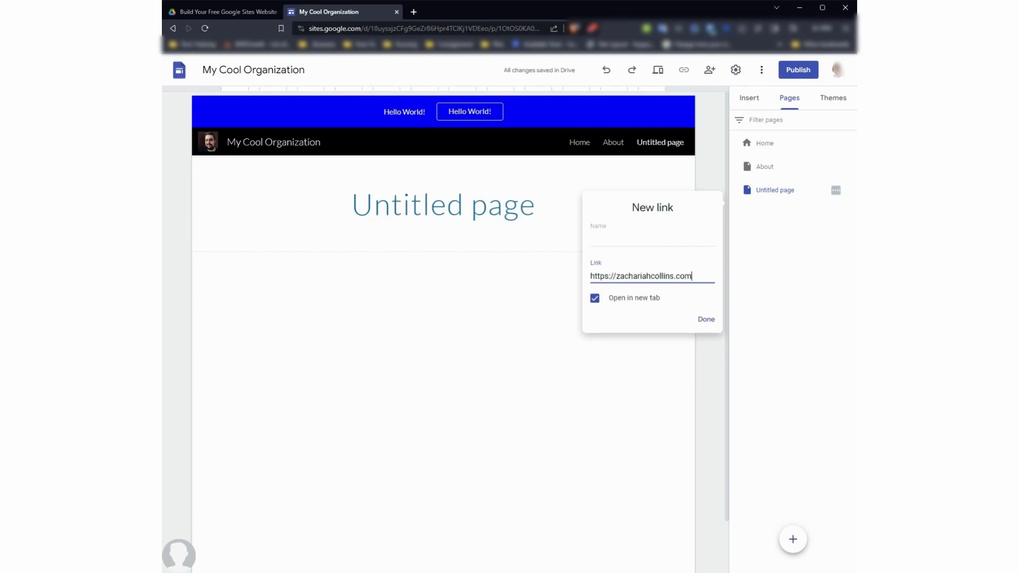
pyautogui.click(615, 236)
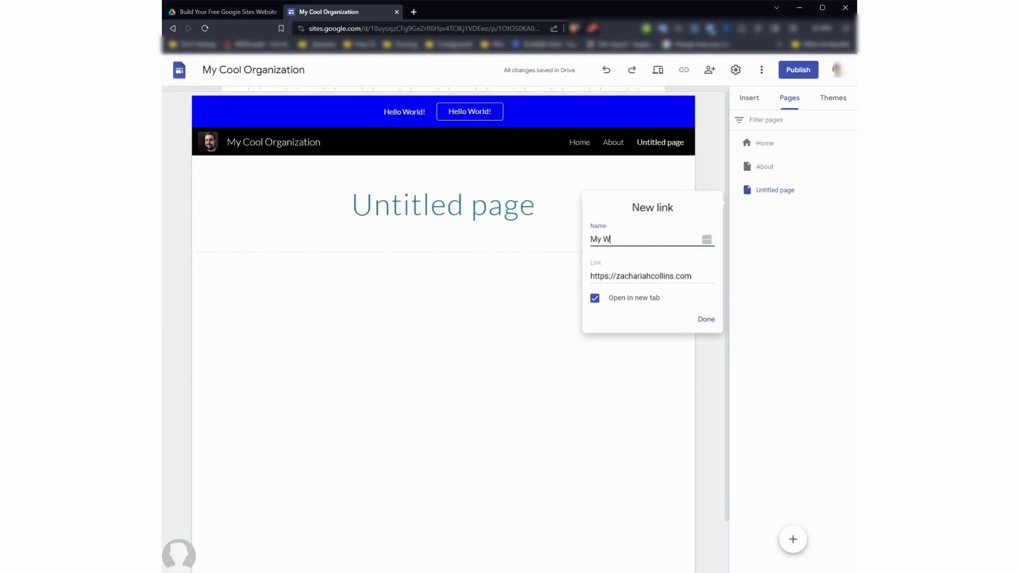
pyautogui.click(706, 319)
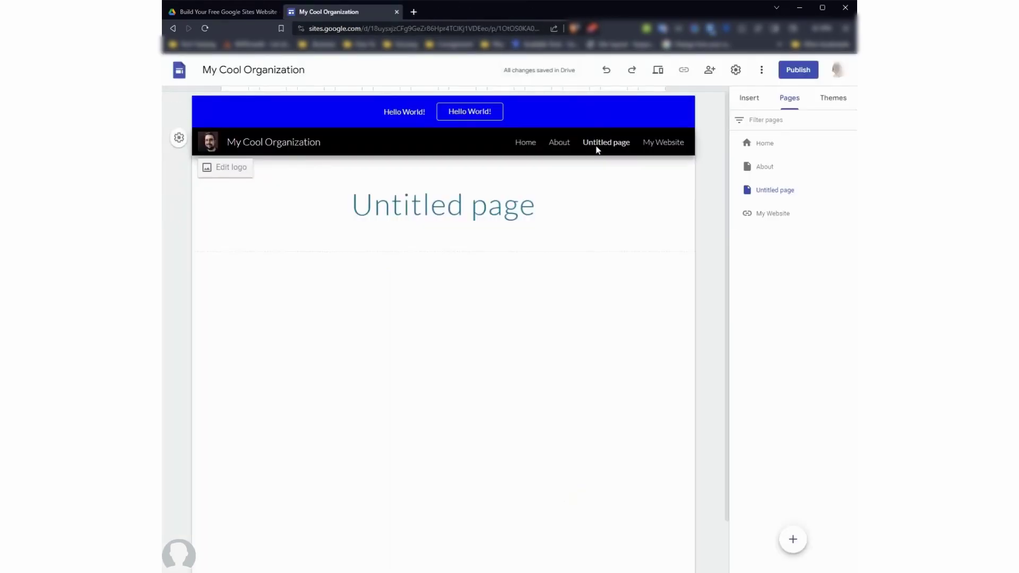
# Delete the Untitled page from the Pages list.
pyautogui.moveTo(820, 183)
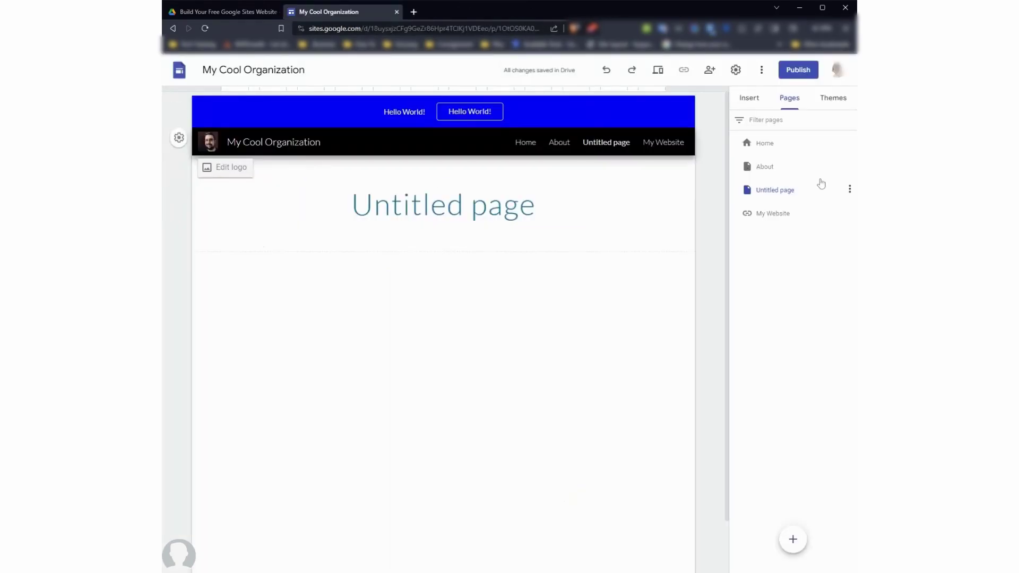
pyautogui.click(850, 190)
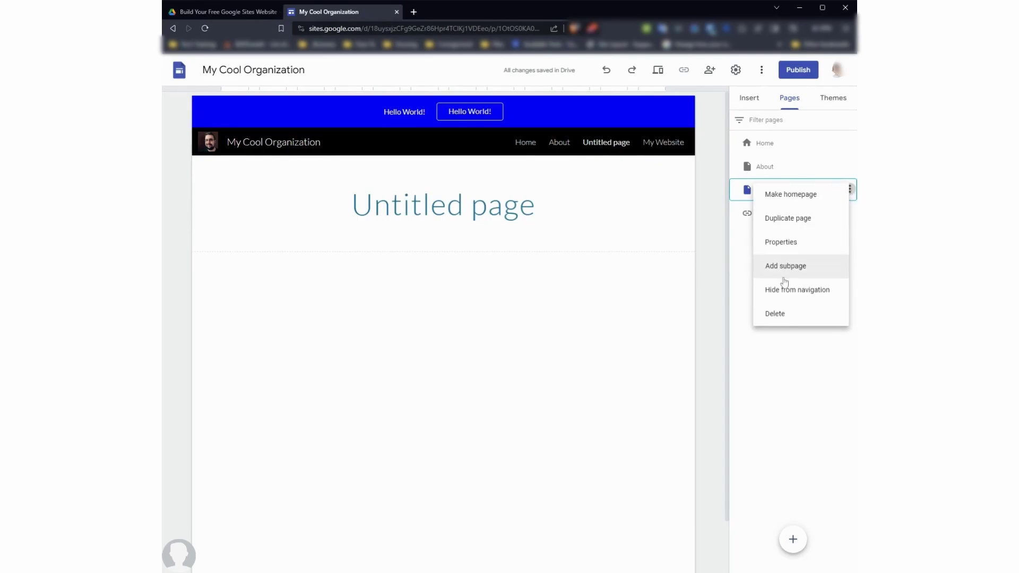
pyautogui.click(791, 319)
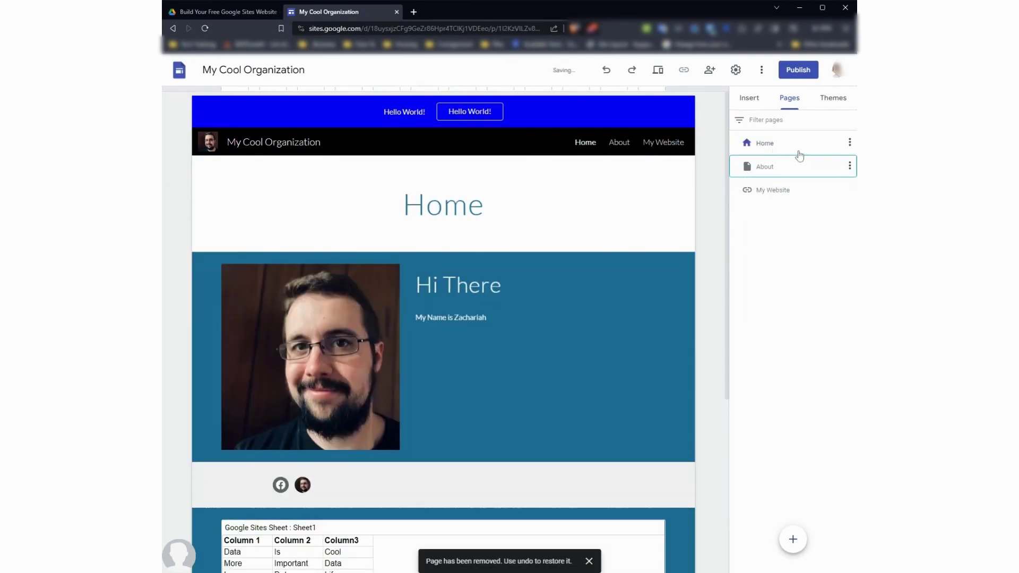
# Open the About page for editing, briefly switching to Home and back.
pyautogui.click(791, 167)
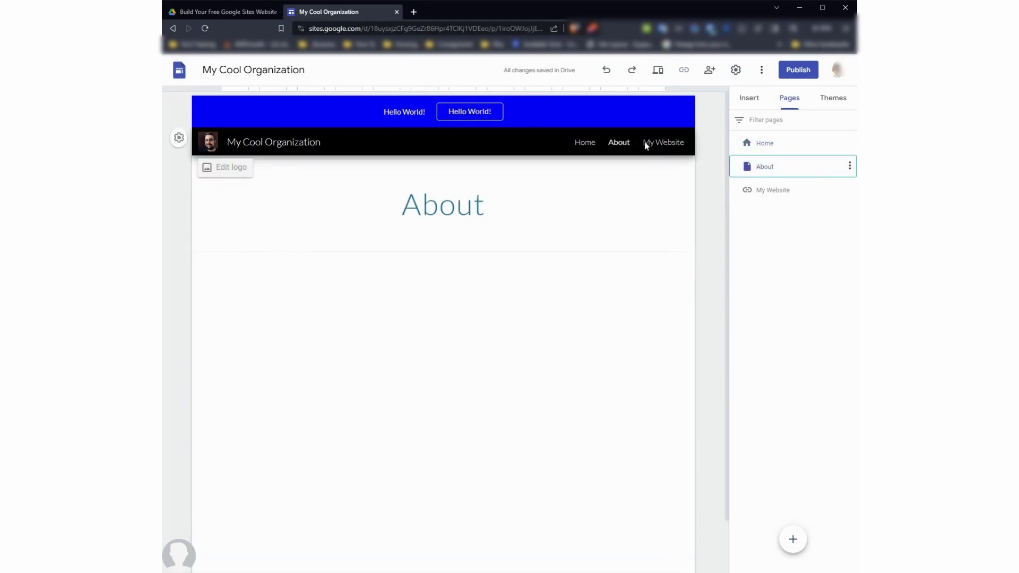
pyautogui.click(771, 142)
pyautogui.click(783, 167)
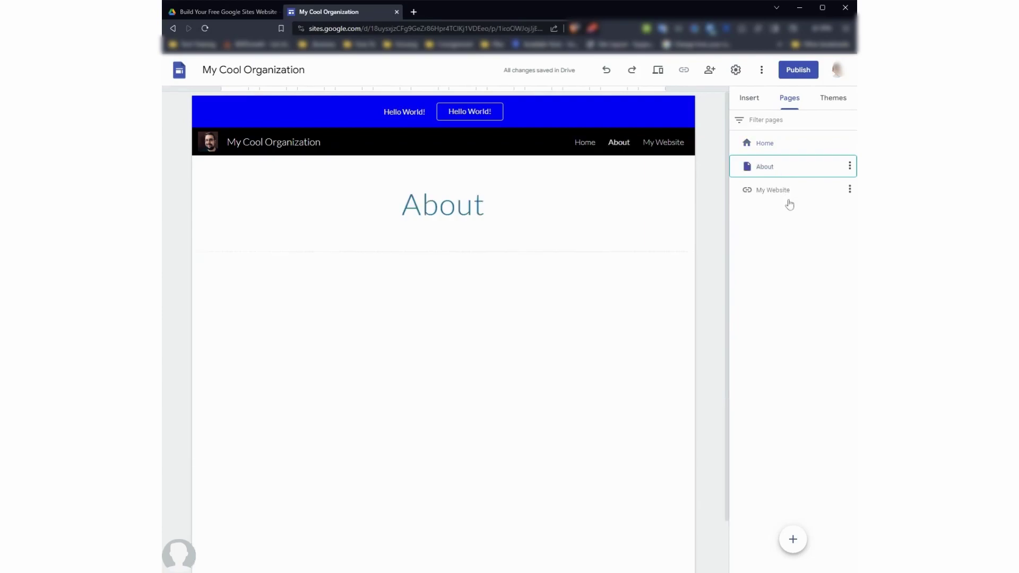
# Create a Full page embed page titled My Website Here, placed between About and My Website.
pyautogui.moveTo(796, 543)
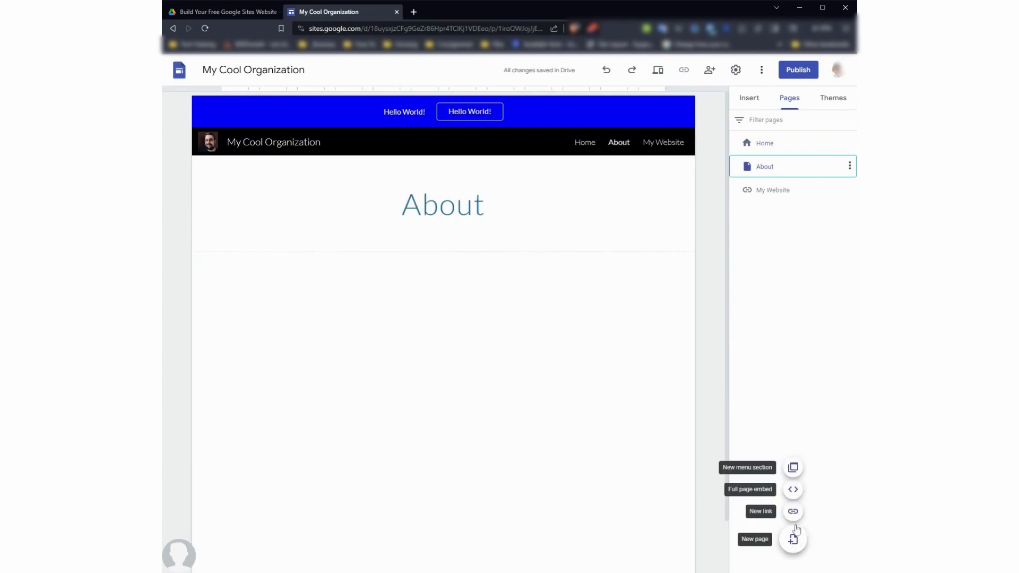
pyautogui.click(793, 491)
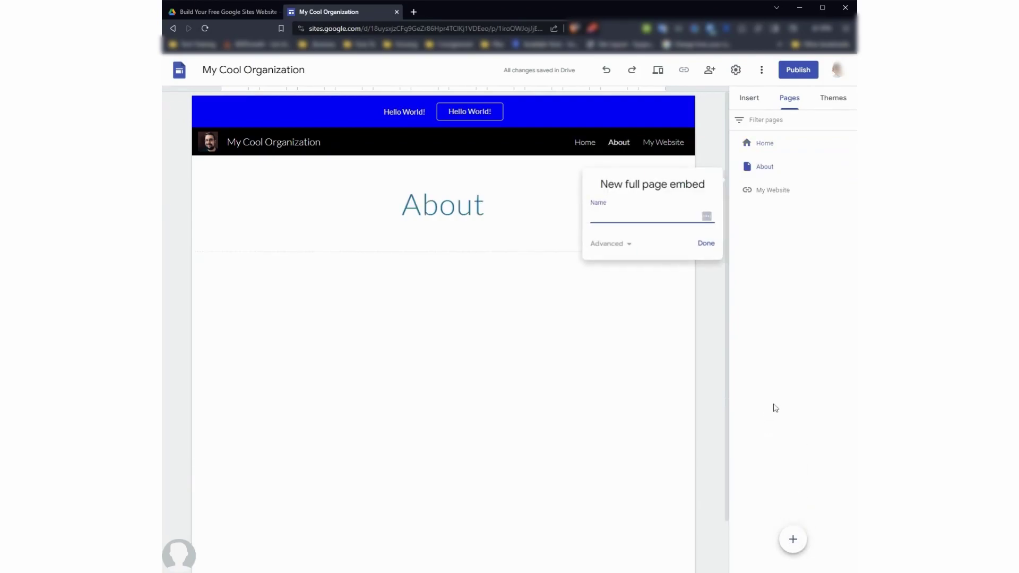
pyautogui.write('My Website Here')
pyautogui.click(609, 243)
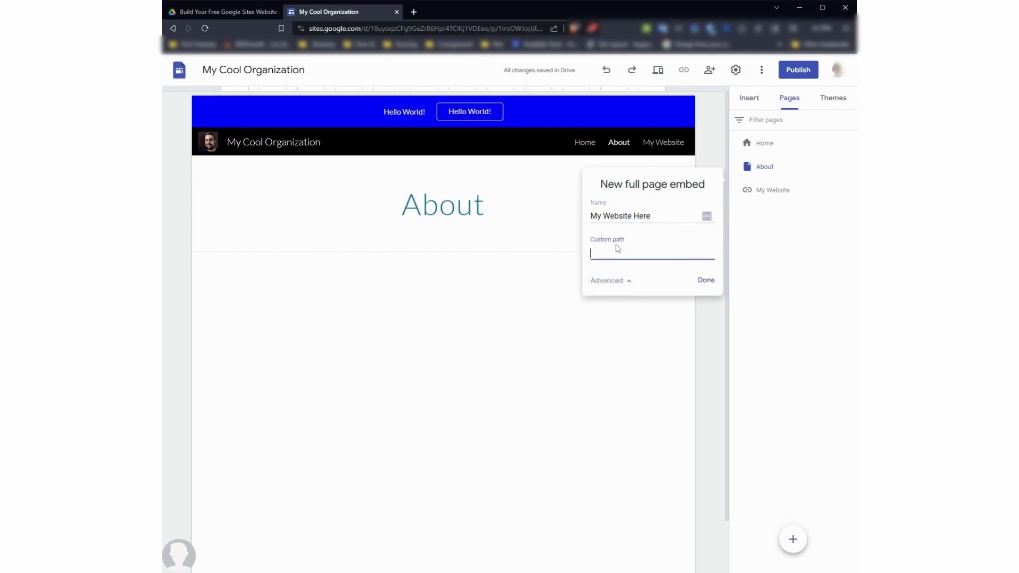
pyautogui.click(704, 282)
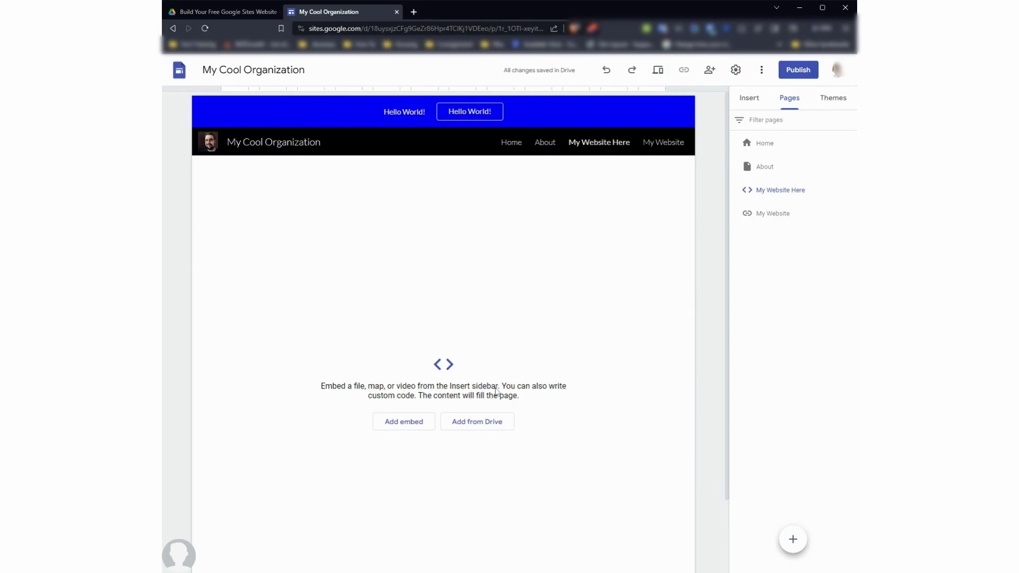
# Embed the author's personal website URL as a whole page on My Website Here.
pyautogui.click(398, 425)
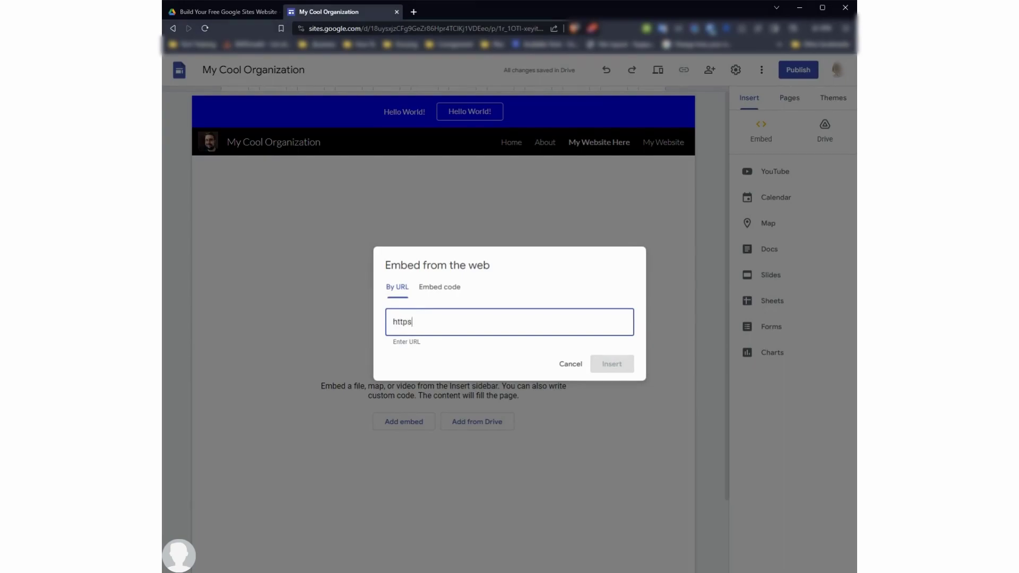
pyautogui.write('https://zachariahcollins.com')
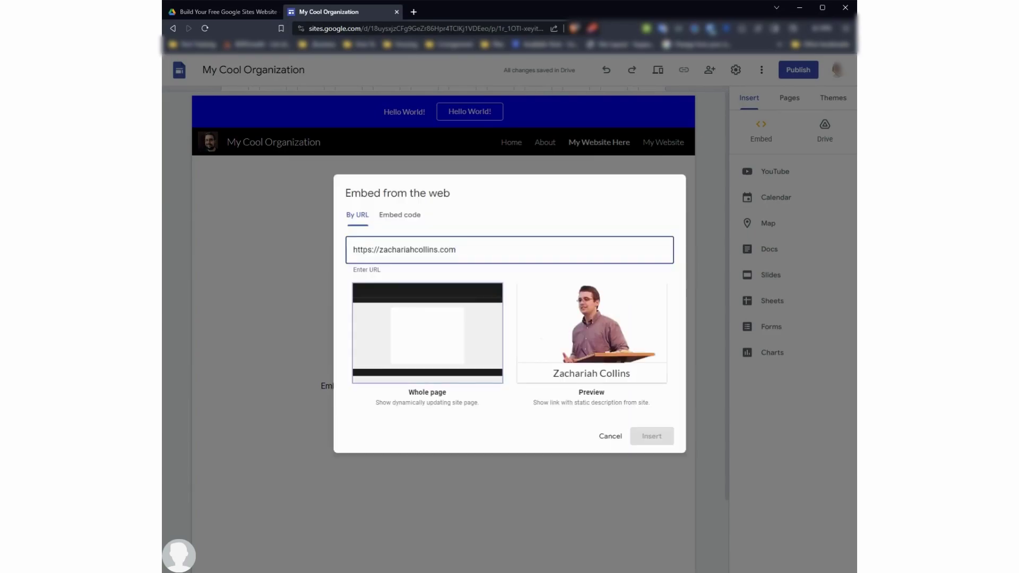
pyautogui.click(425, 324)
pyautogui.click(644, 440)
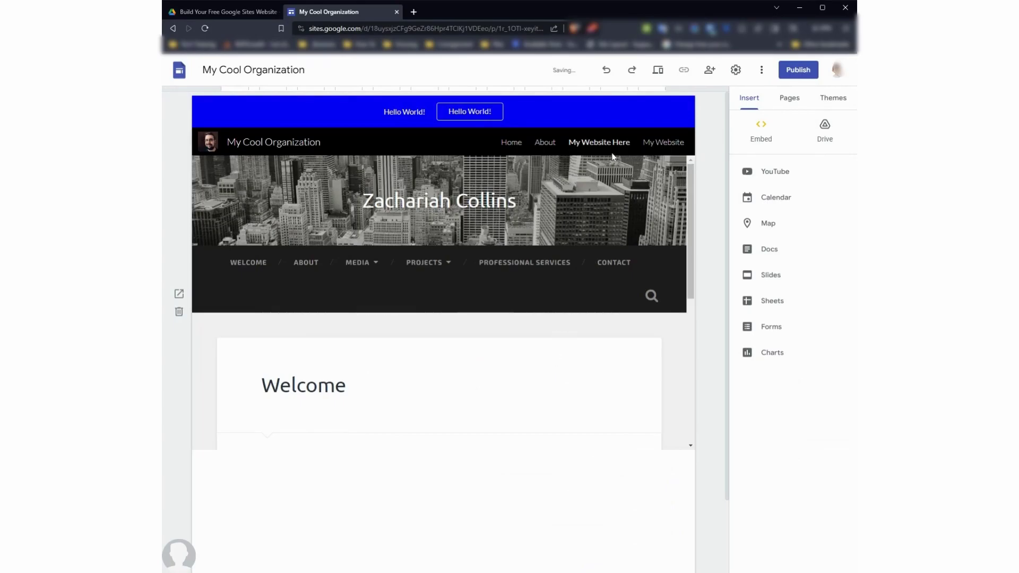
# Preview Home and About, then open the embedded site in a new tab and close it.
pyautogui.click(512, 142)
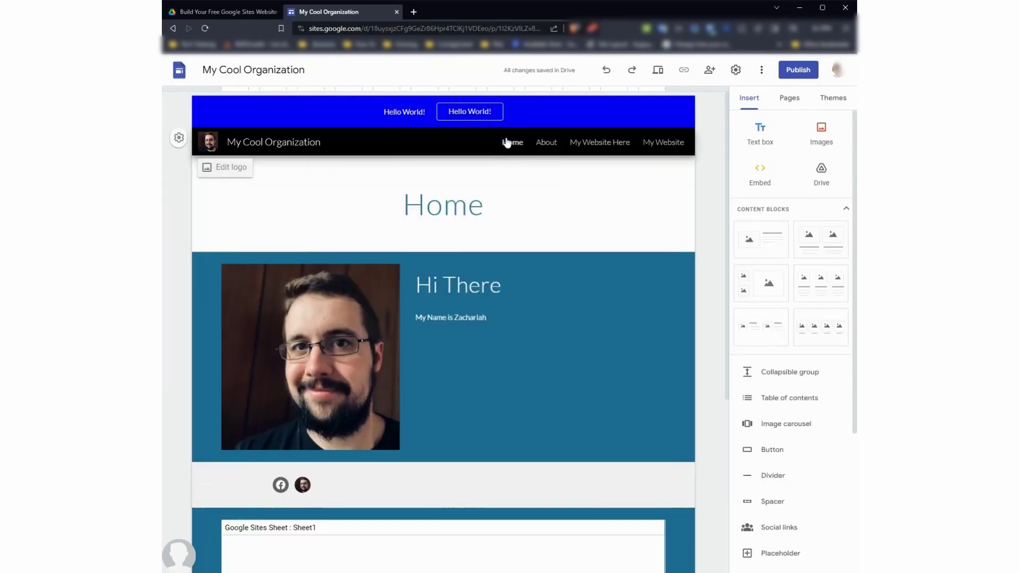
pyautogui.click(548, 147)
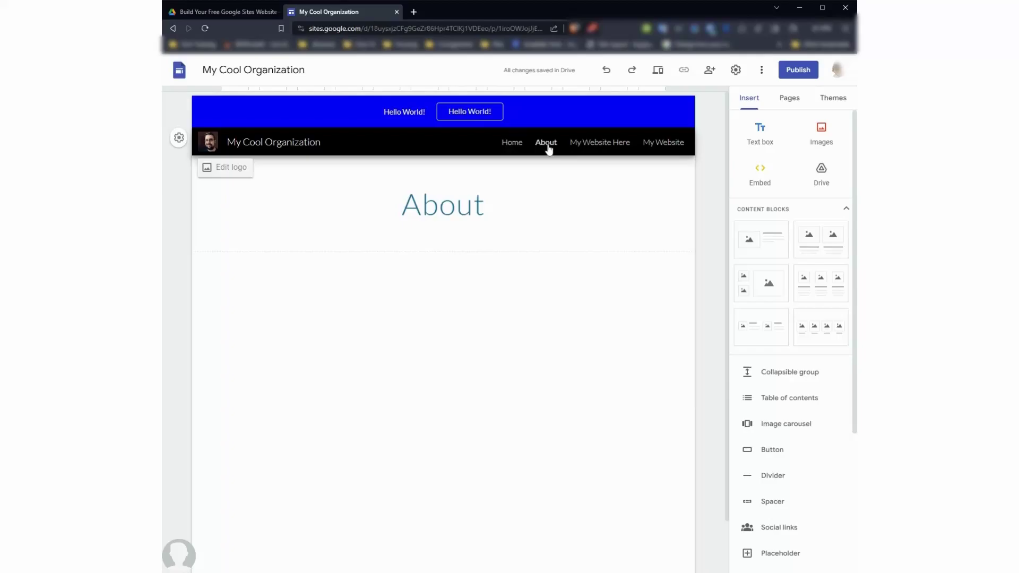
pyautogui.click(602, 141)
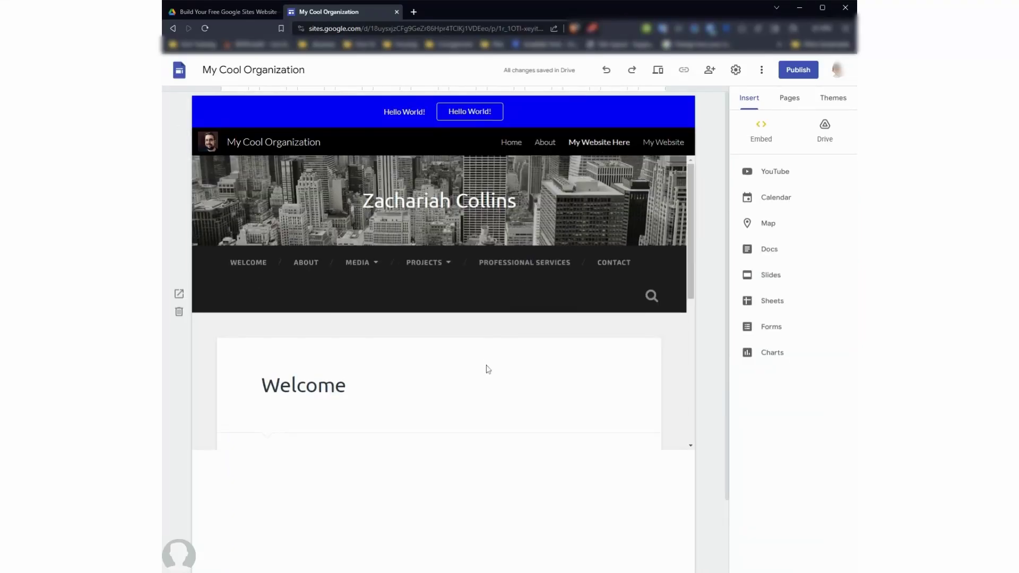
pyautogui.scroll(-2, 525, 352)
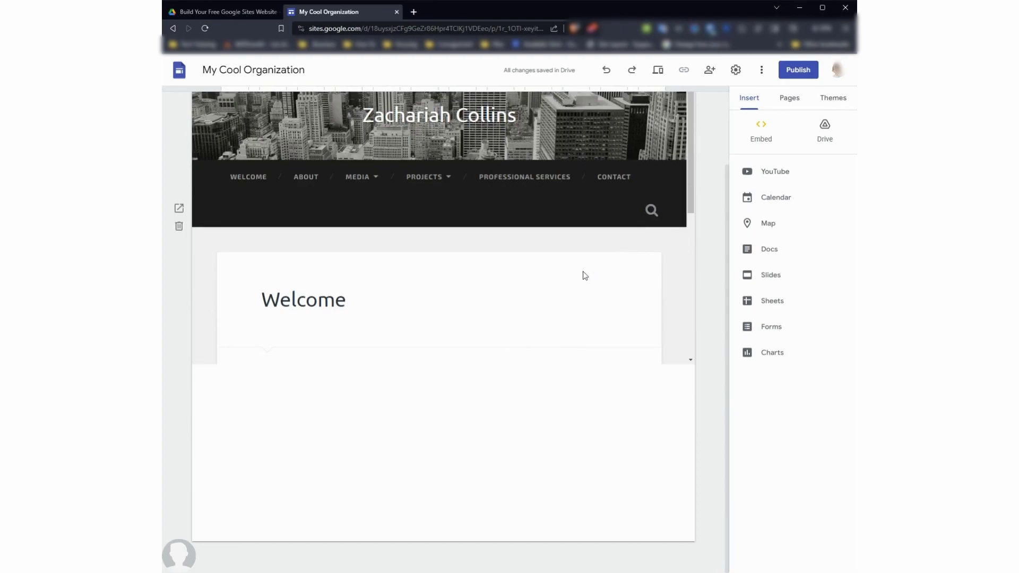
pyautogui.scroll(2, 584, 275)
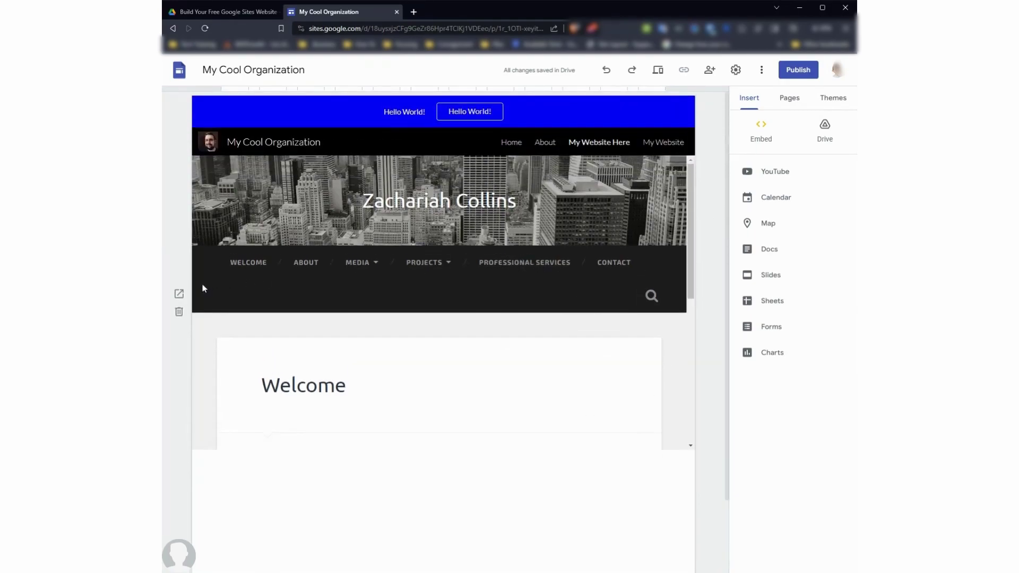
pyautogui.click(178, 294)
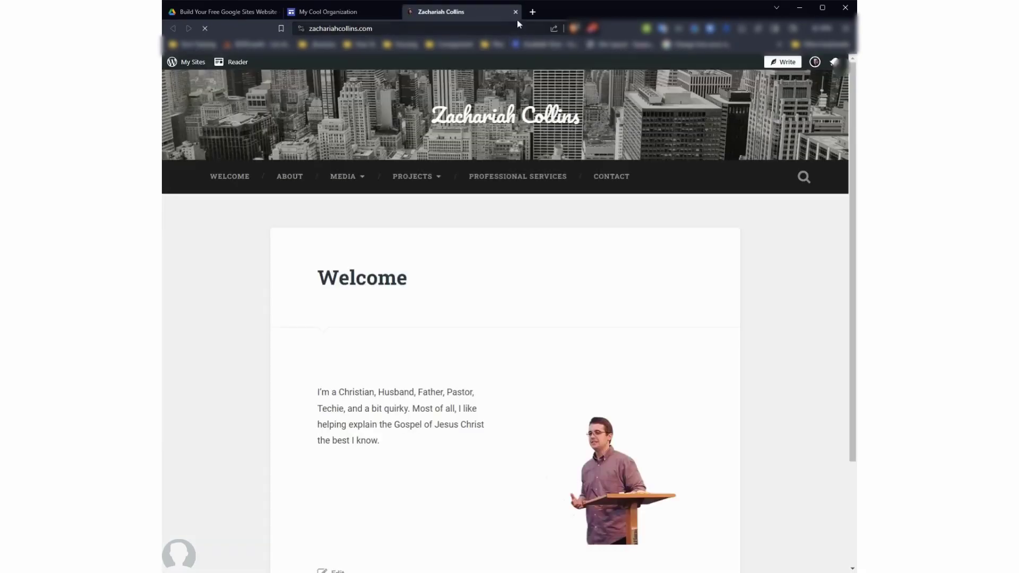
pyautogui.click(516, 12)
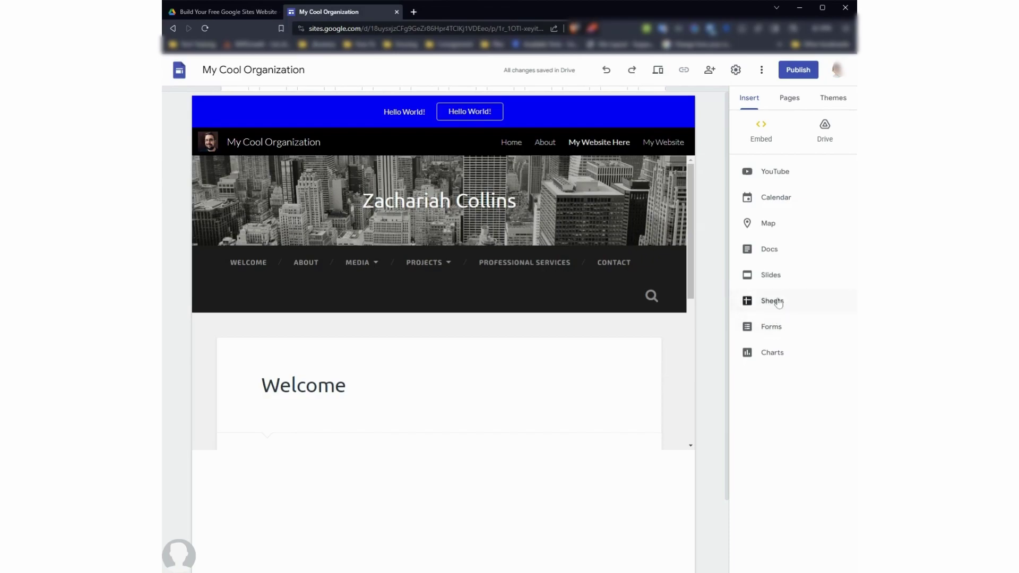
# Create a My Dropdown menu section and drag the My Website link under it.
pyautogui.click(789, 98)
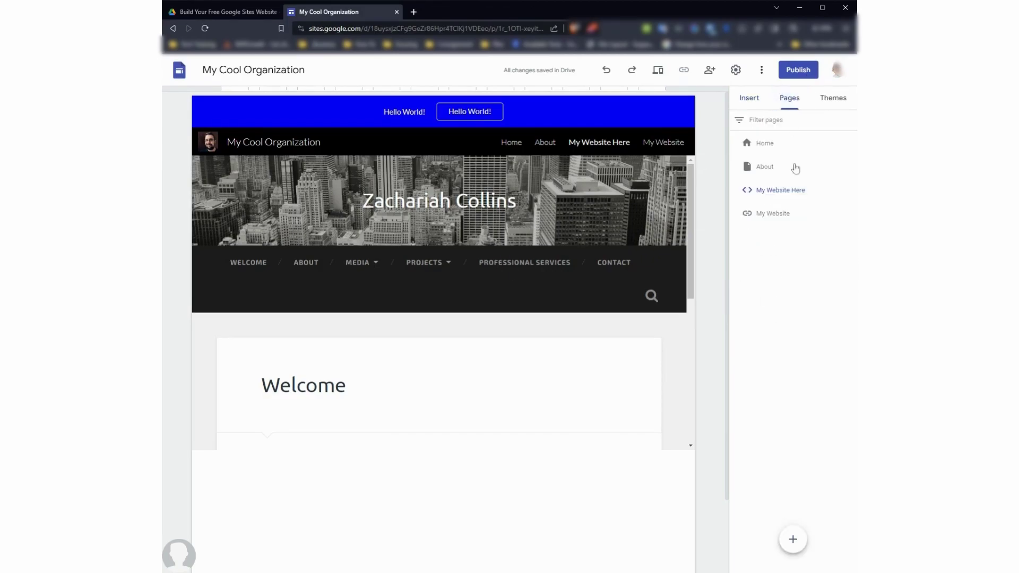
pyautogui.moveTo(795, 538)
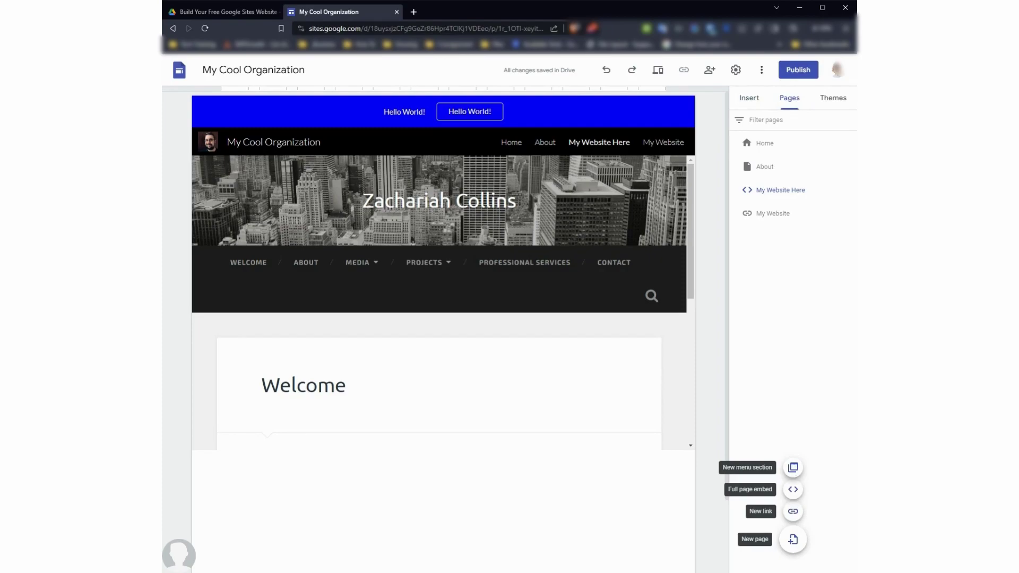
pyautogui.click(793, 467)
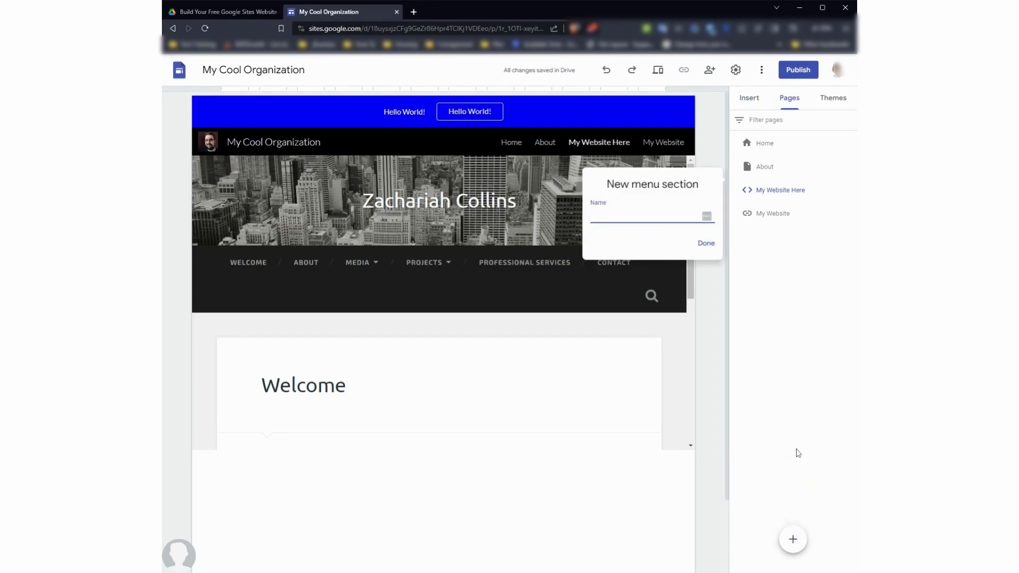
pyautogui.write('My Dropdown')
pyautogui.click(705, 244)
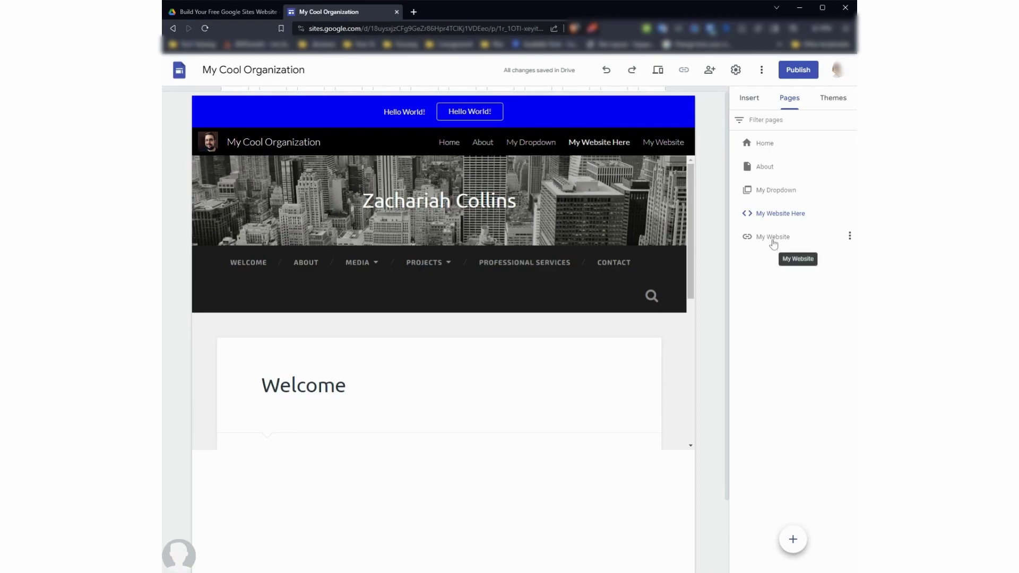
pyautogui.click(774, 239)
pyautogui.moveTo(792, 238); pyautogui.dragTo(787, 191)
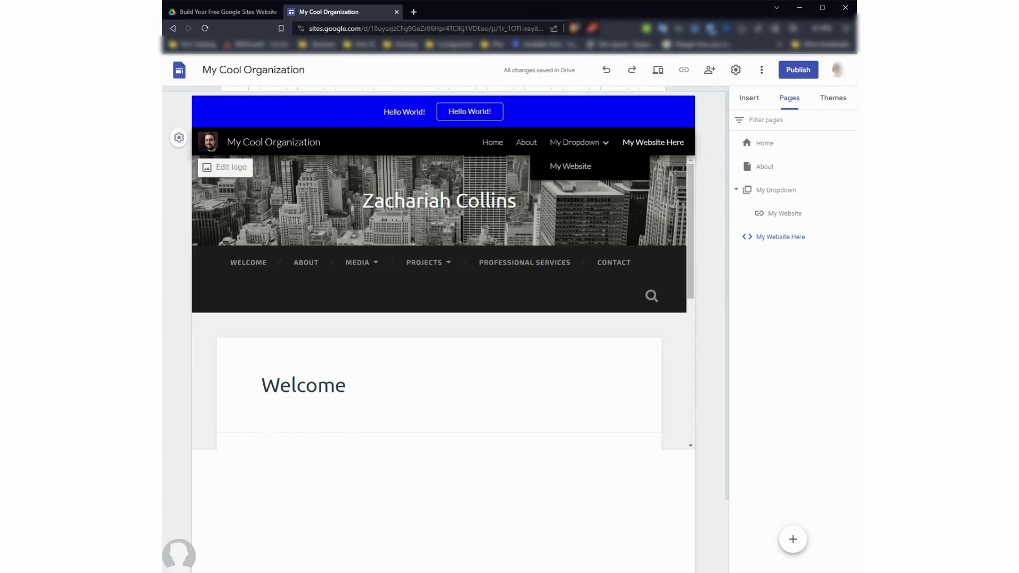
# Test the My Website link in My Dropdown, nest My Website Here under About, and open About.
pyautogui.tripleClick(579, 145)
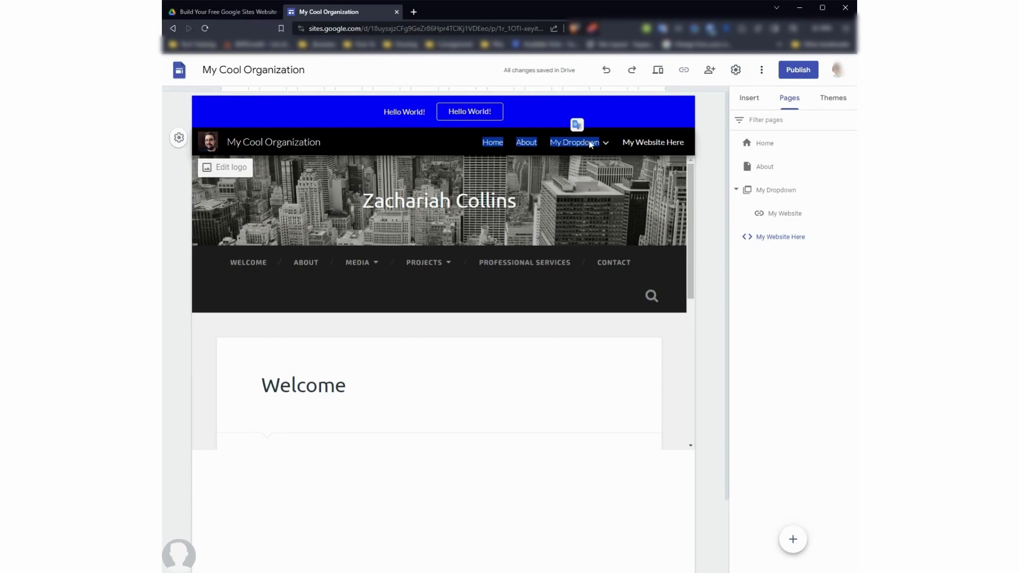
pyautogui.click(606, 144)
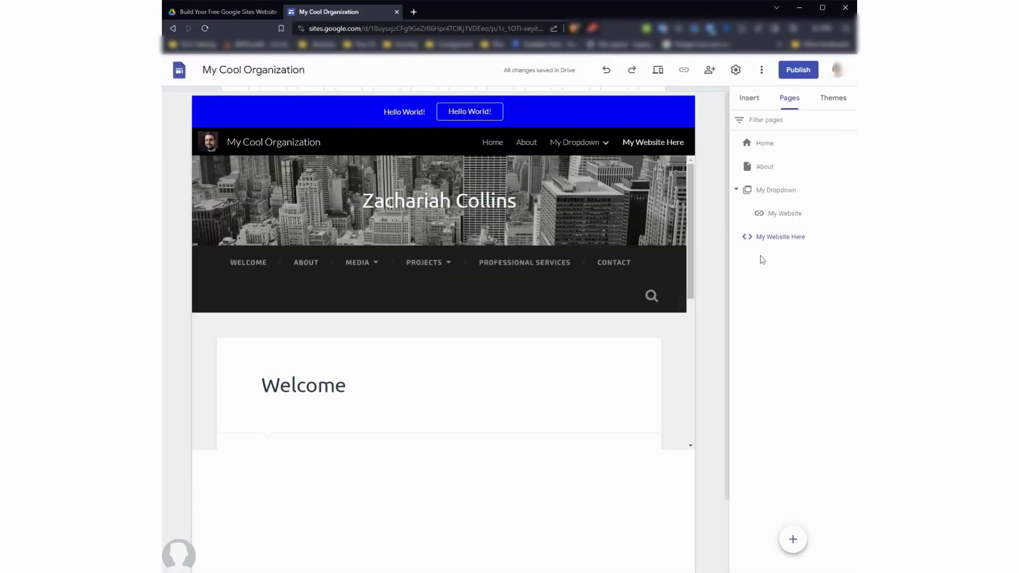
pyautogui.moveTo(786, 227)
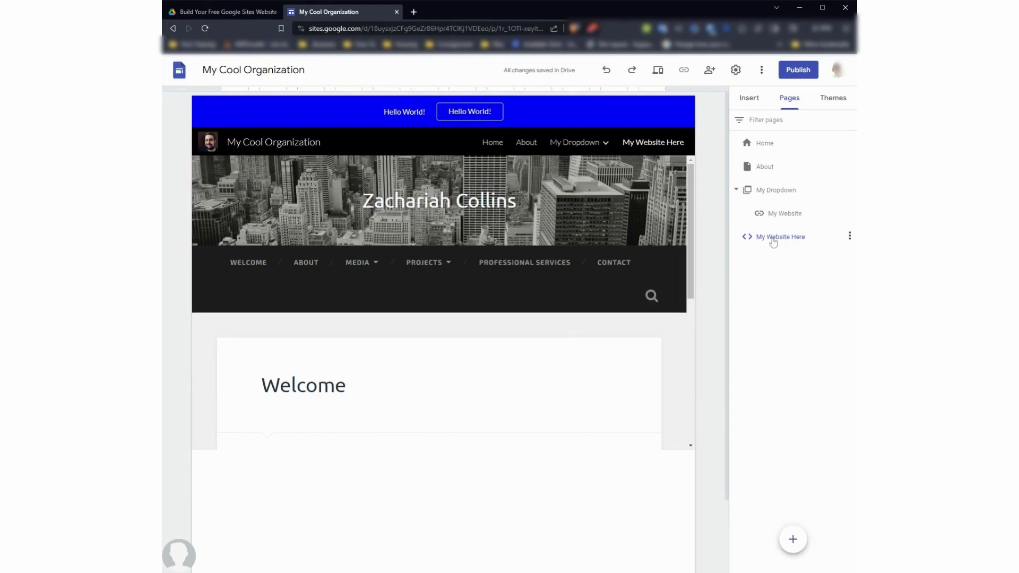
pyautogui.moveTo(772, 238); pyautogui.dragTo(770, 169)
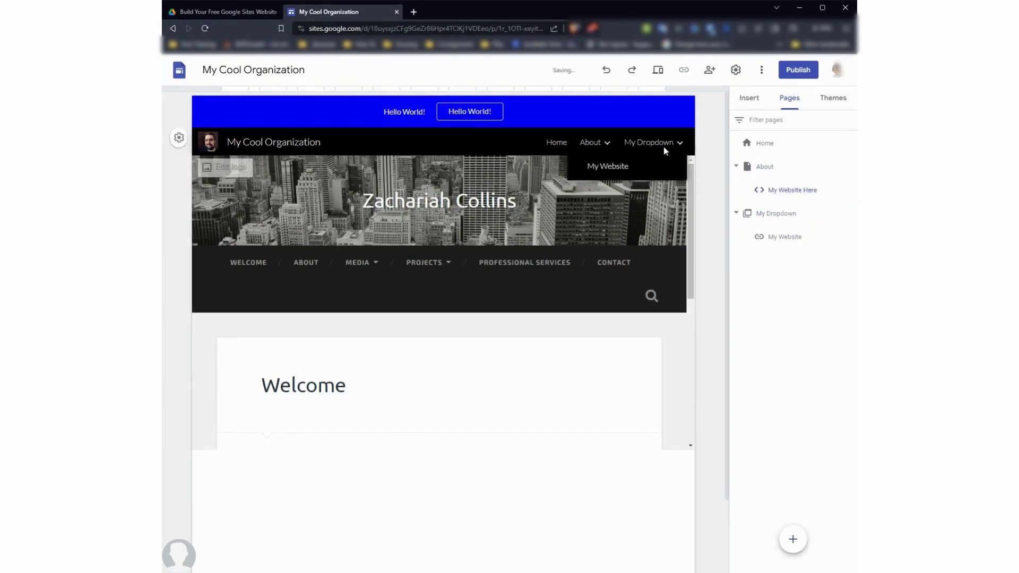
pyautogui.moveTo(594, 142)
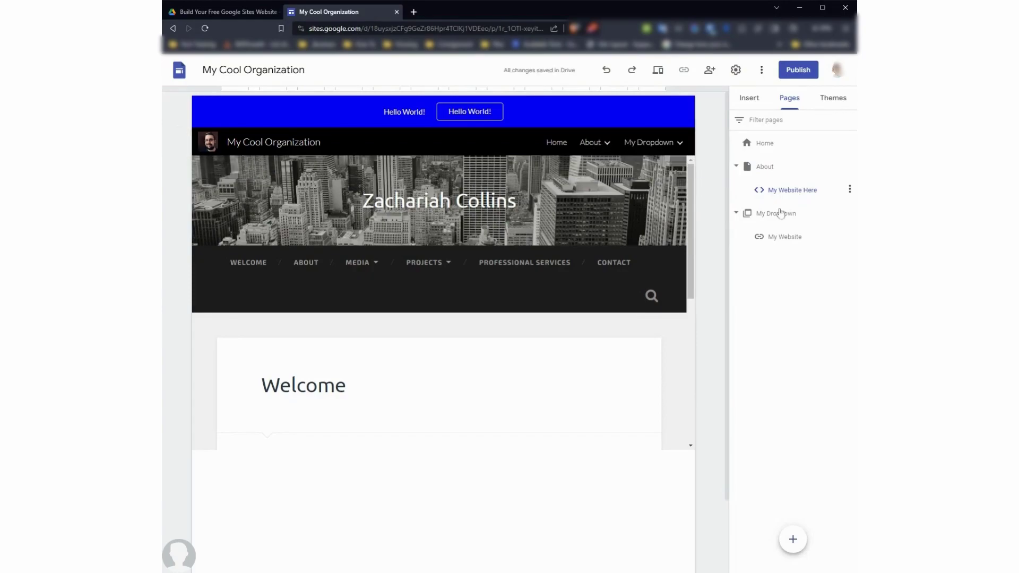
pyautogui.click(591, 147)
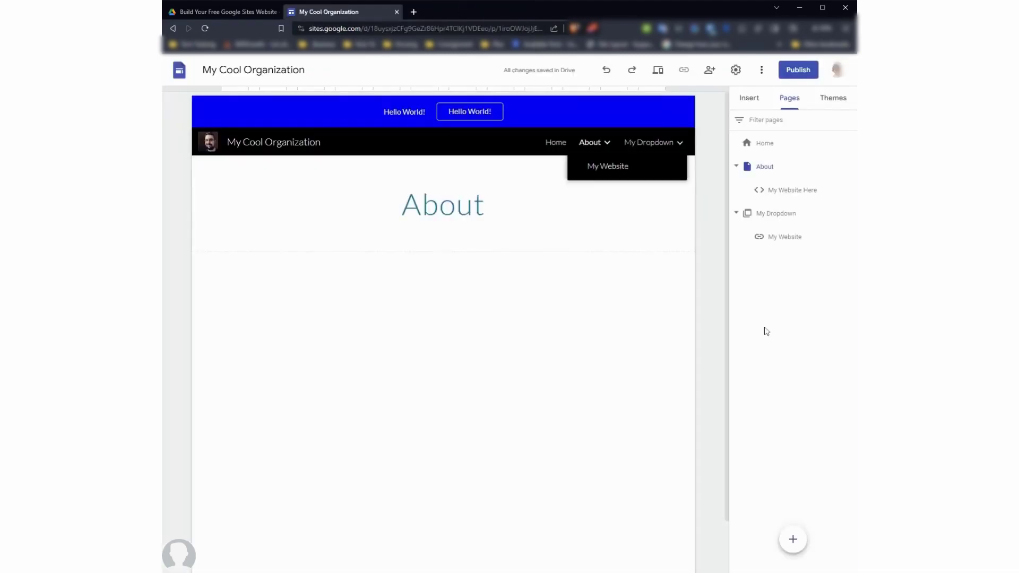
# Create a My Other Dropdown menu section and nest it under My Dropdown.
pyautogui.click(796, 544)
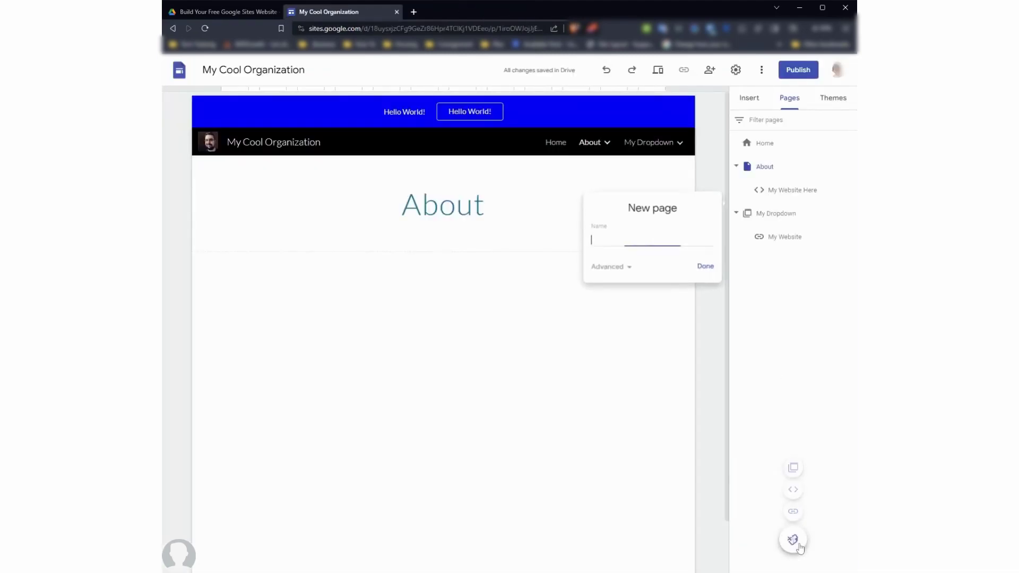
pyautogui.click(796, 320)
pyautogui.click(793, 467)
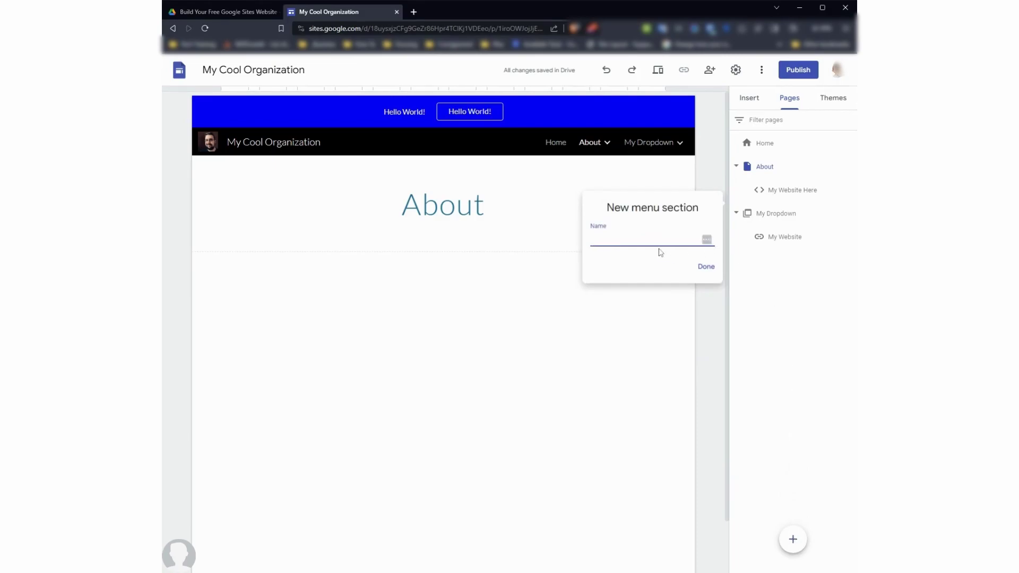
pyautogui.write('My Other Dropdown')
pyautogui.click(706, 266)
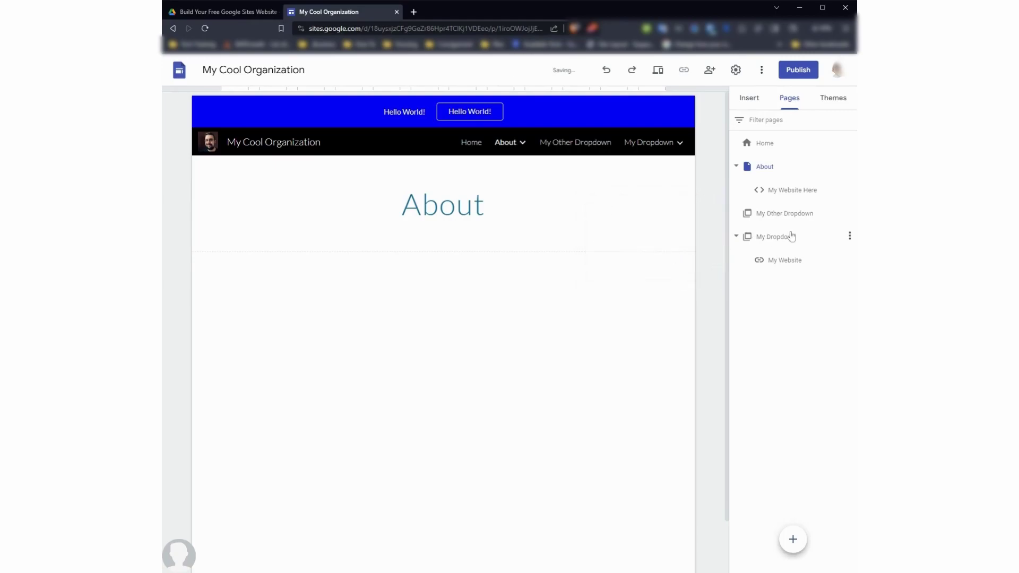
pyautogui.moveTo(775, 214); pyautogui.dragTo(807, 240)
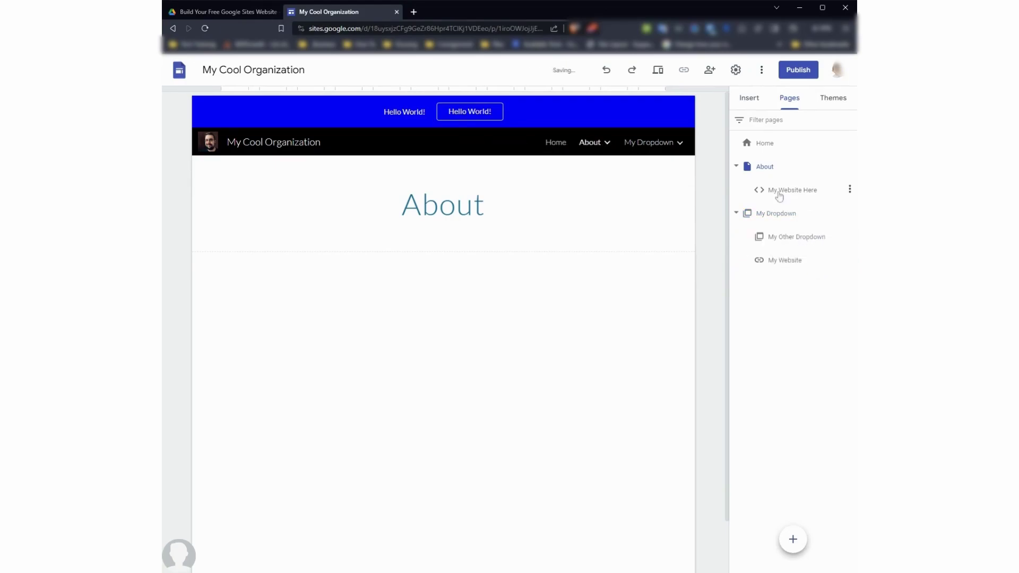
# Move My Website Here into My Other Dropdown and check the nested menu in the header.
pyautogui.moveTo(780, 192); pyautogui.dragTo(815, 236)
pyautogui.moveTo(644, 143)
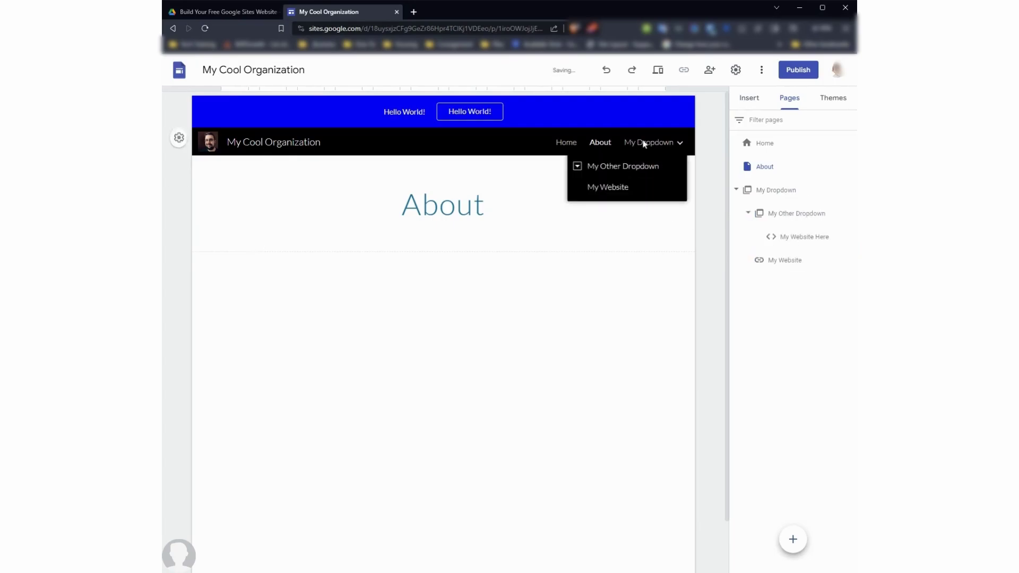
pyautogui.click(579, 168)
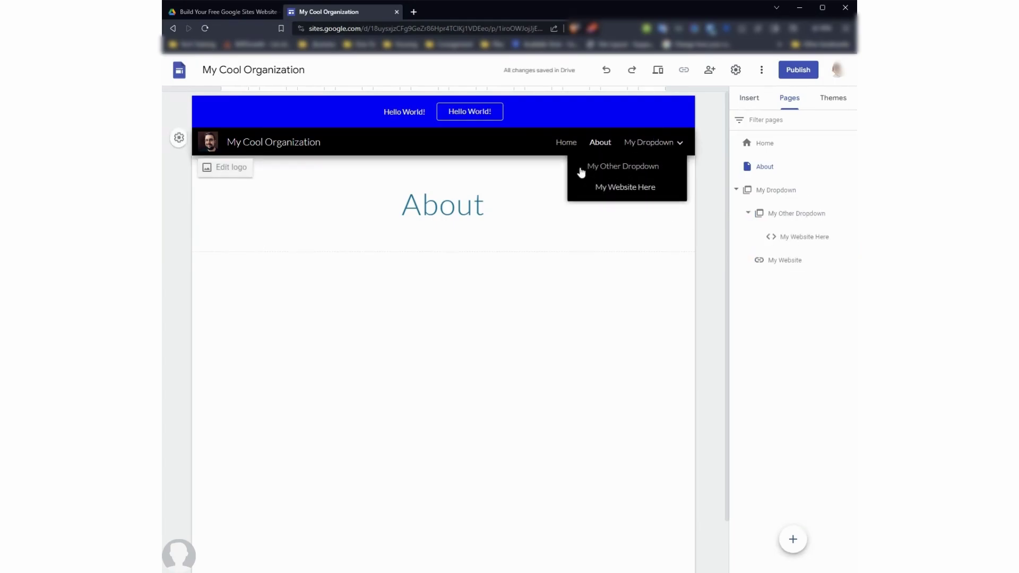
pyautogui.click(629, 166)
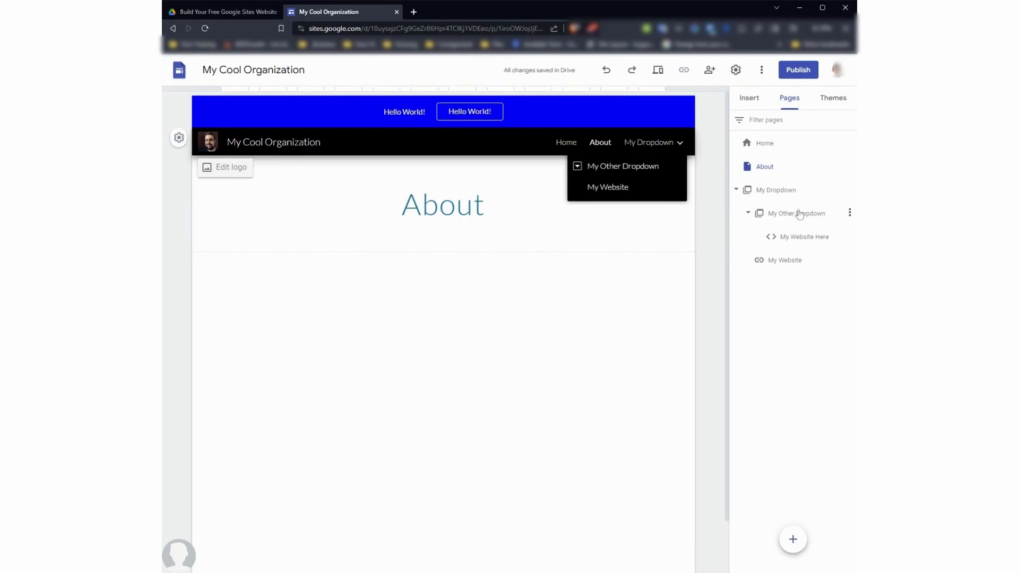
# Open the three-dot options menu on the About row in the Pages panel.
pyautogui.moveTo(840, 197)
pyautogui.click(850, 166)
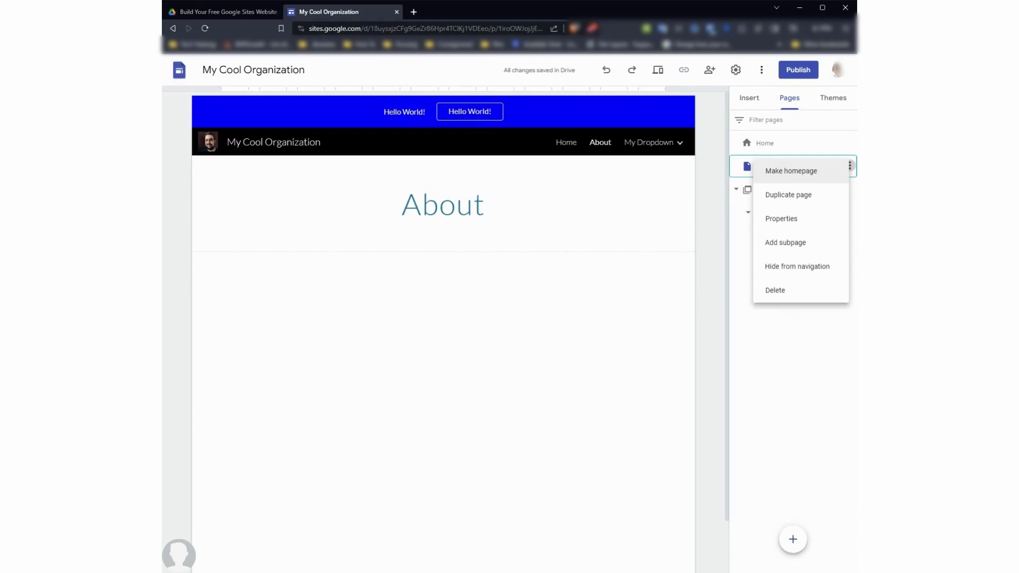
# Set the About page's custom path to 'about' under its advanced properties.
pyautogui.click(797, 229)
pyautogui.click(630, 232)
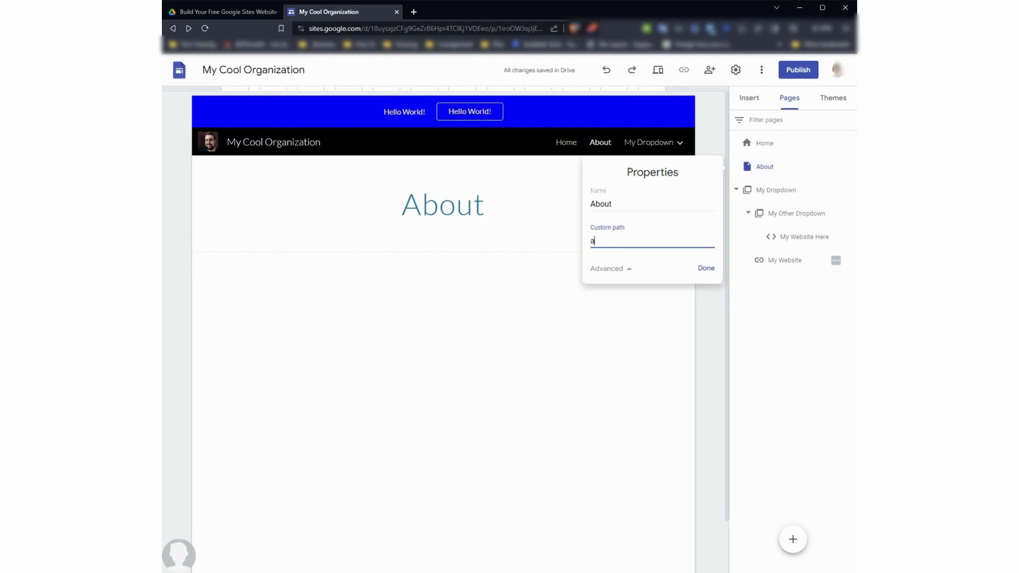
pyautogui.write('bout')
pyautogui.click(707, 269)
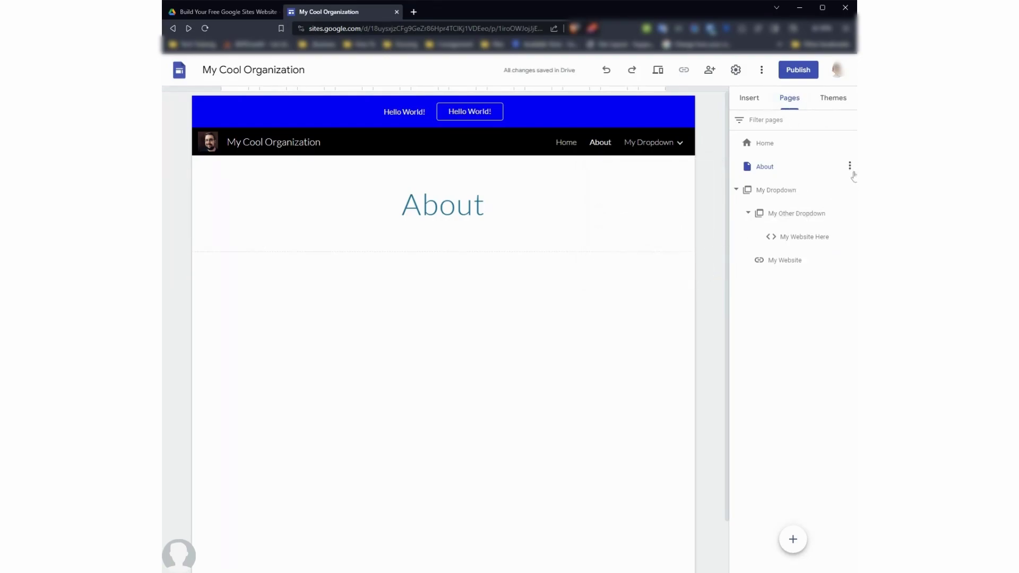
pyautogui.click(850, 166)
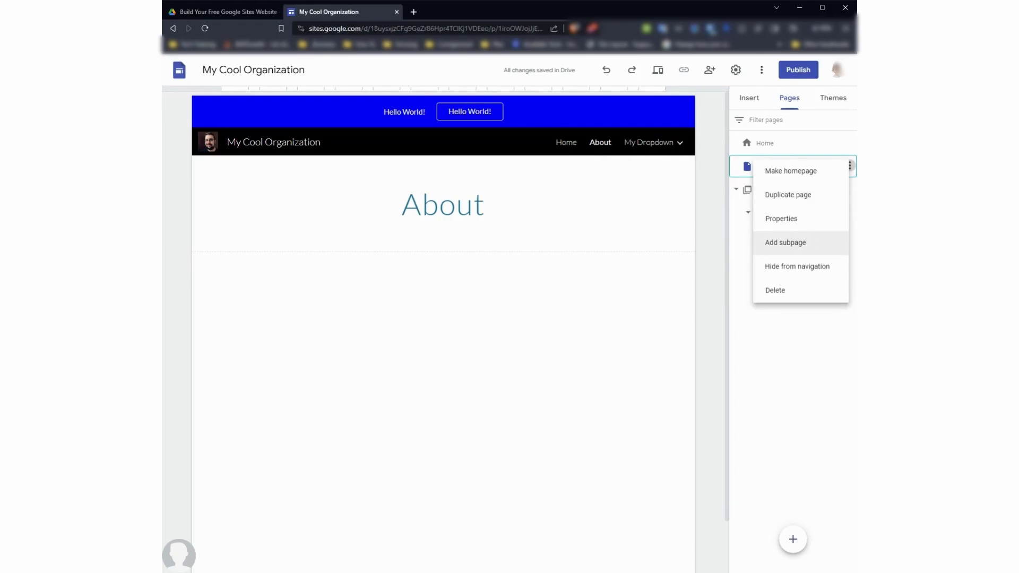
# Create a subpage named 'Home Subpage' nested under the Home page.
pyautogui.click(846, 142)
pyautogui.click(849, 144)
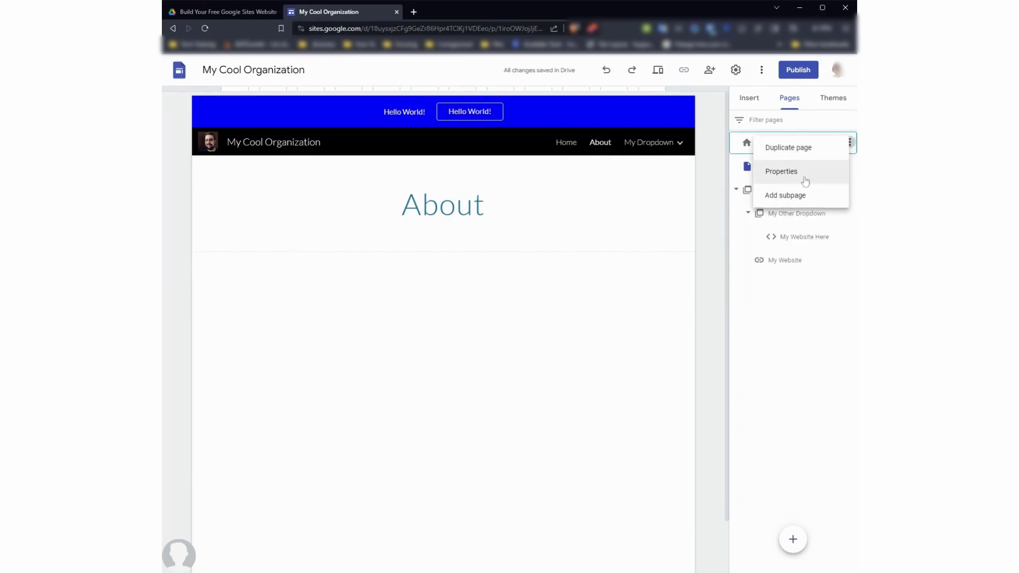
pyautogui.click(796, 195)
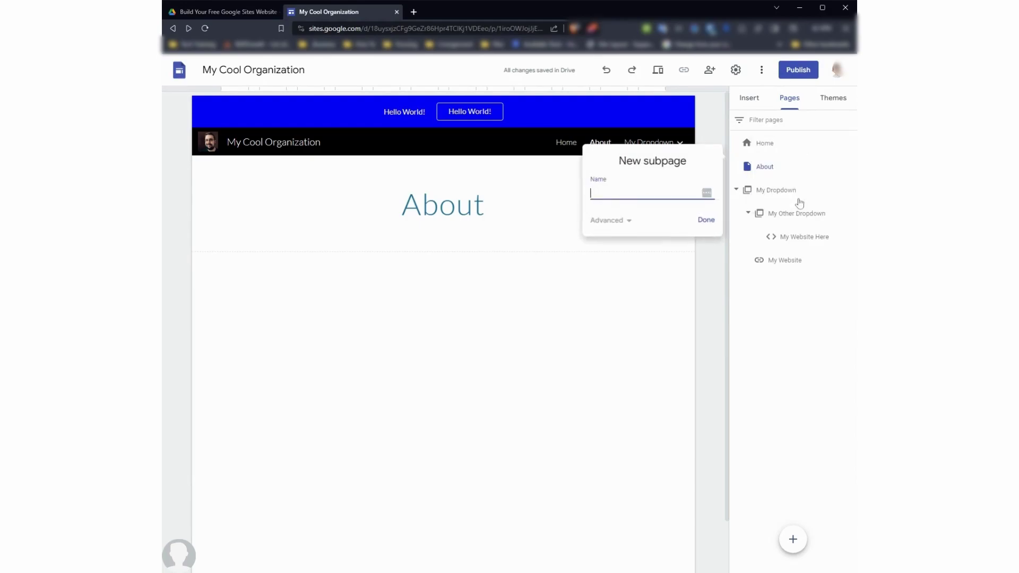
pyautogui.write('Home Subpage')
pyautogui.press('Return')
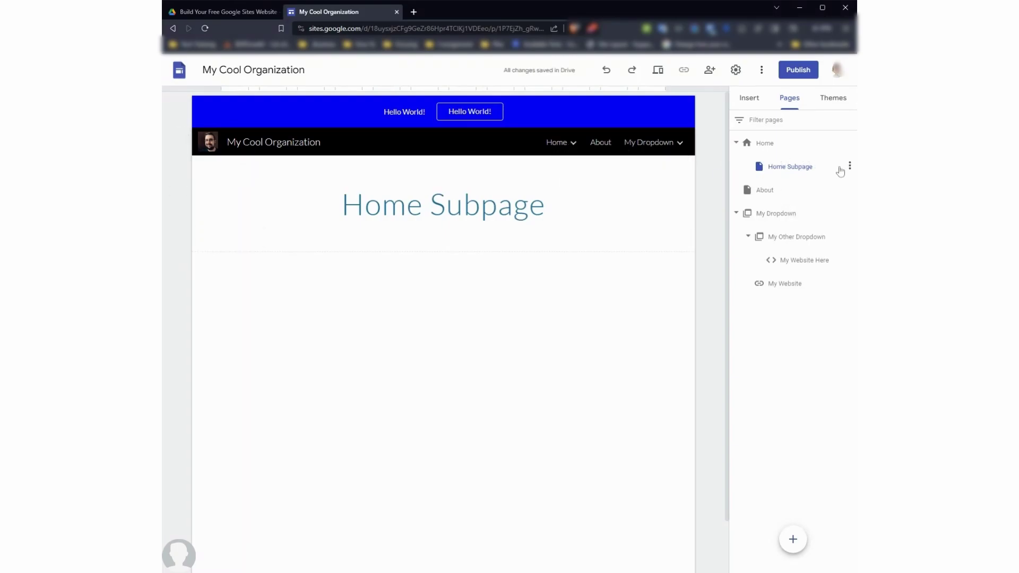
pyautogui.click(850, 190)
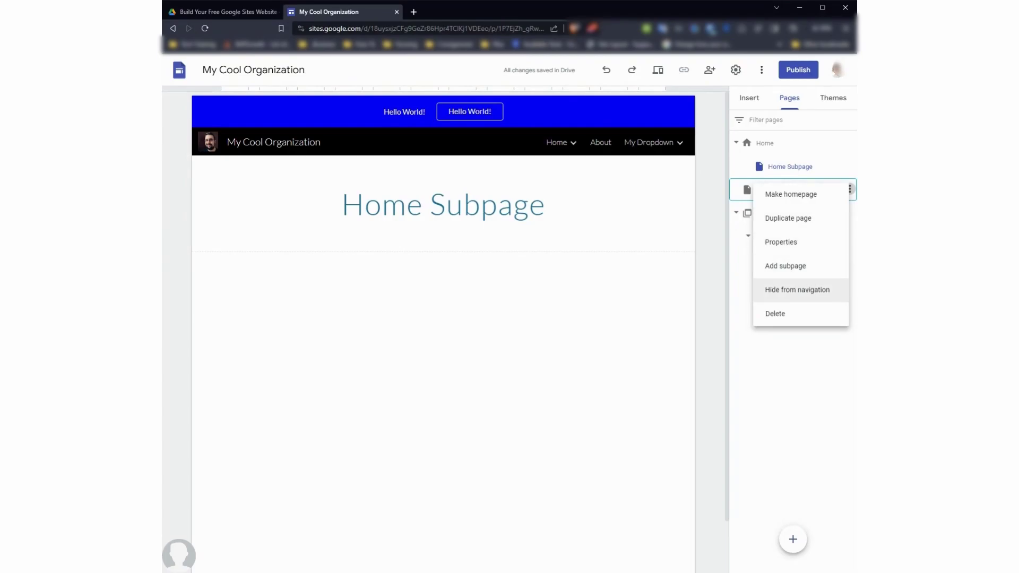
# Hide the About page from navigation, then show it in navigation again.
pyautogui.click(772, 289)
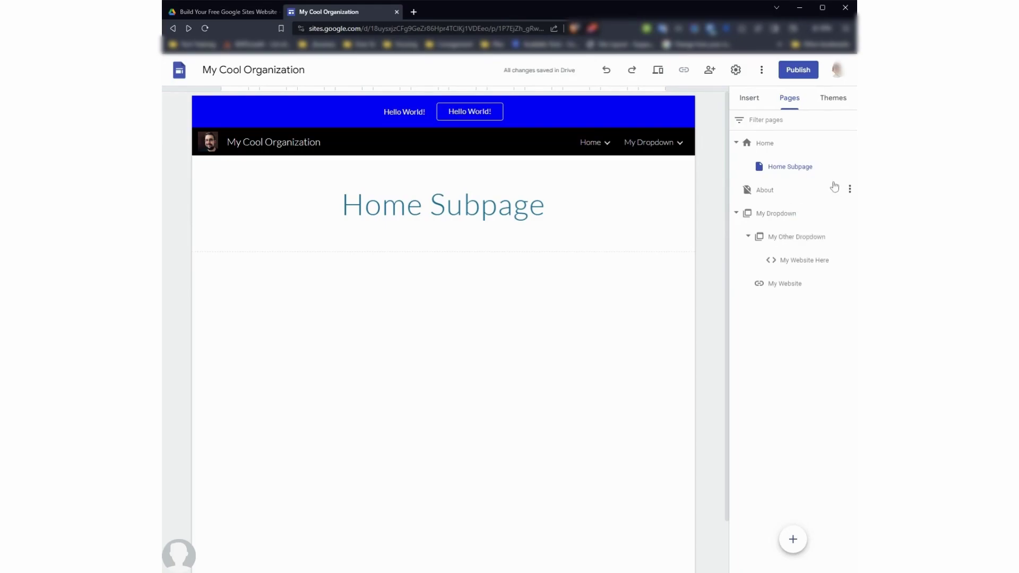
pyautogui.click(849, 188)
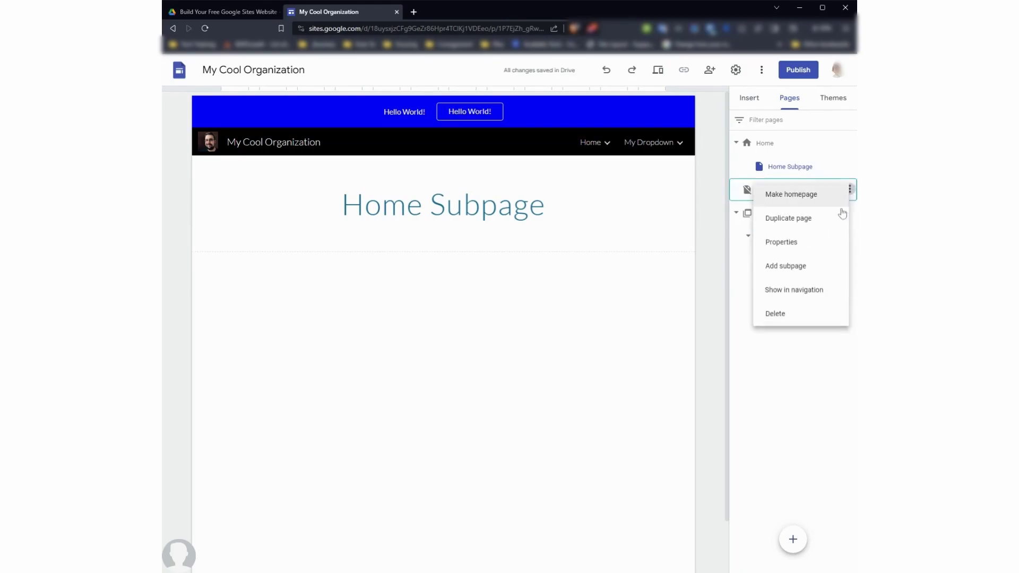
pyautogui.click(806, 286)
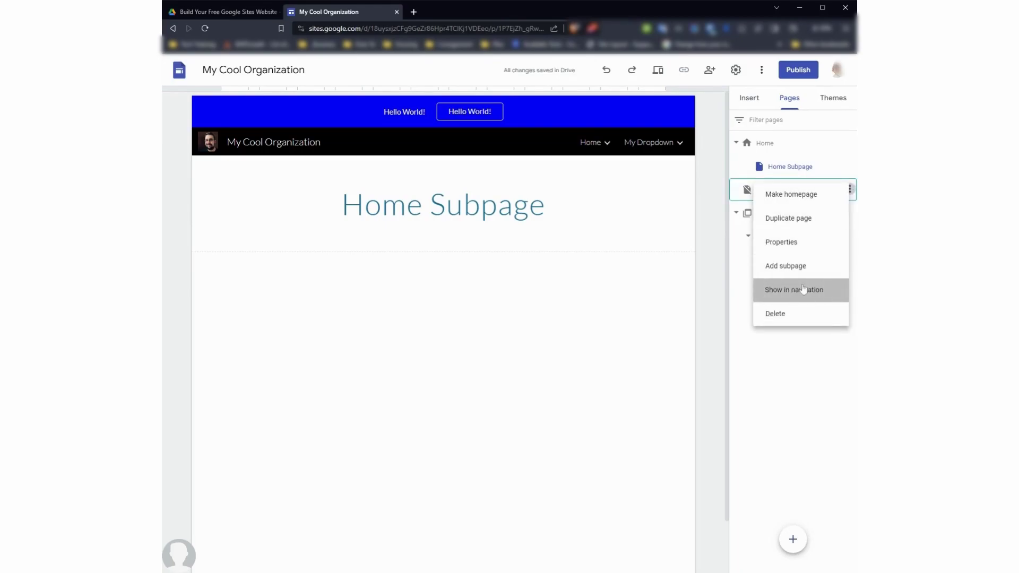
# Delete the Home Subpage from the Pages panel.
pyautogui.click(849, 190)
pyautogui.click(848, 167)
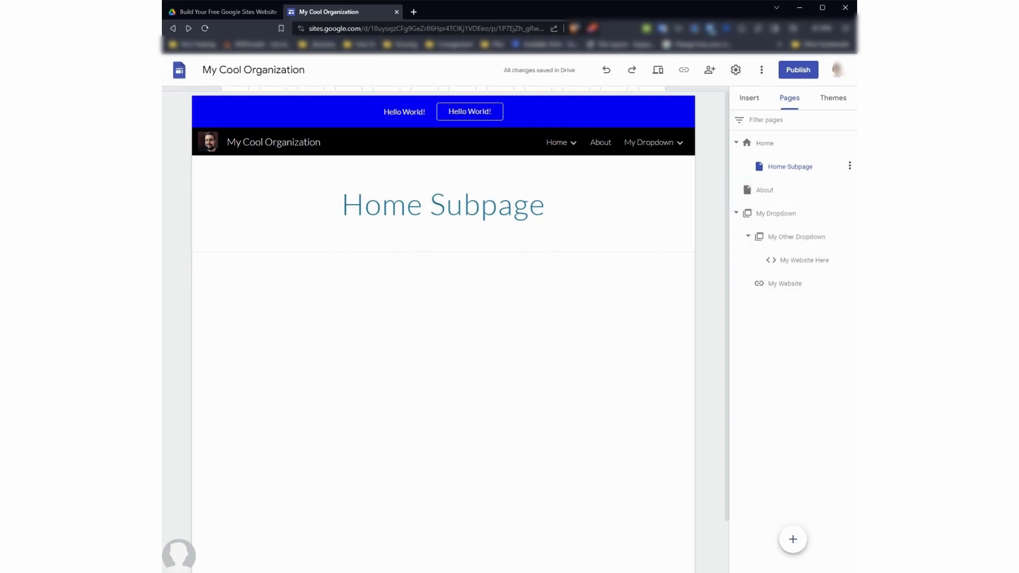
pyautogui.click(849, 167)
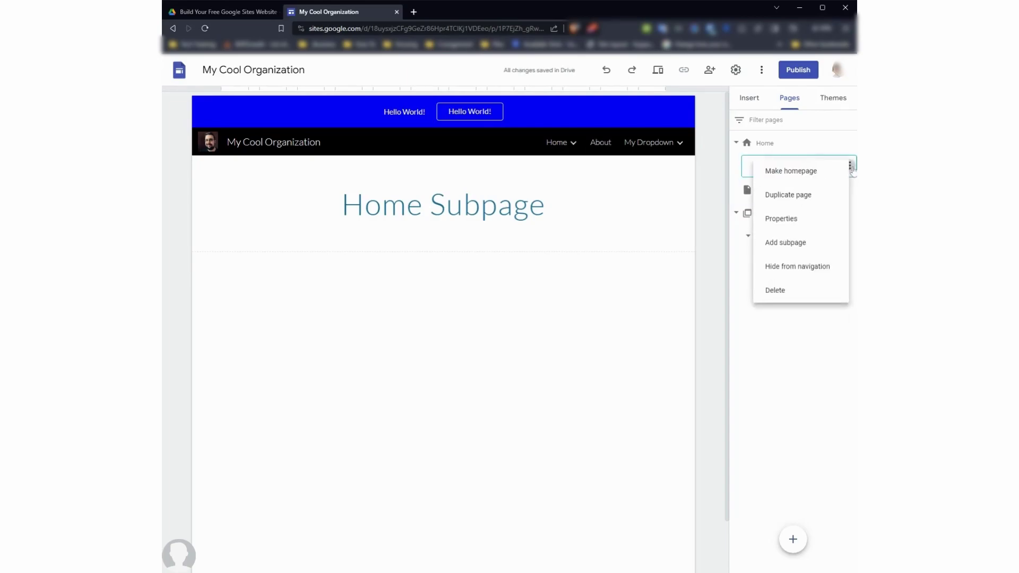
pyautogui.click(798, 293)
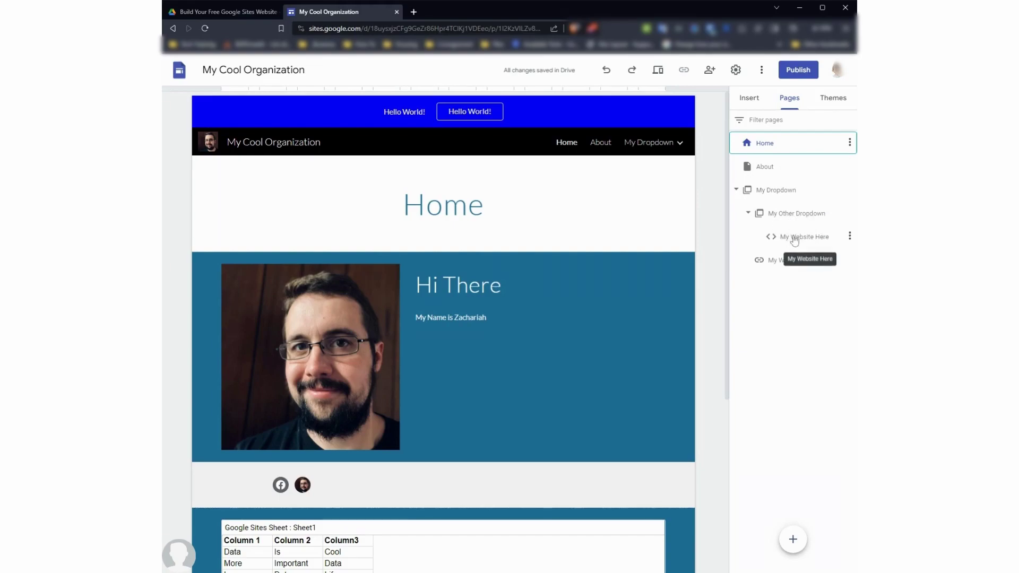
# Drag My Website Here out of the dropdown to the top level, directly after About.
pyautogui.click(795, 240)
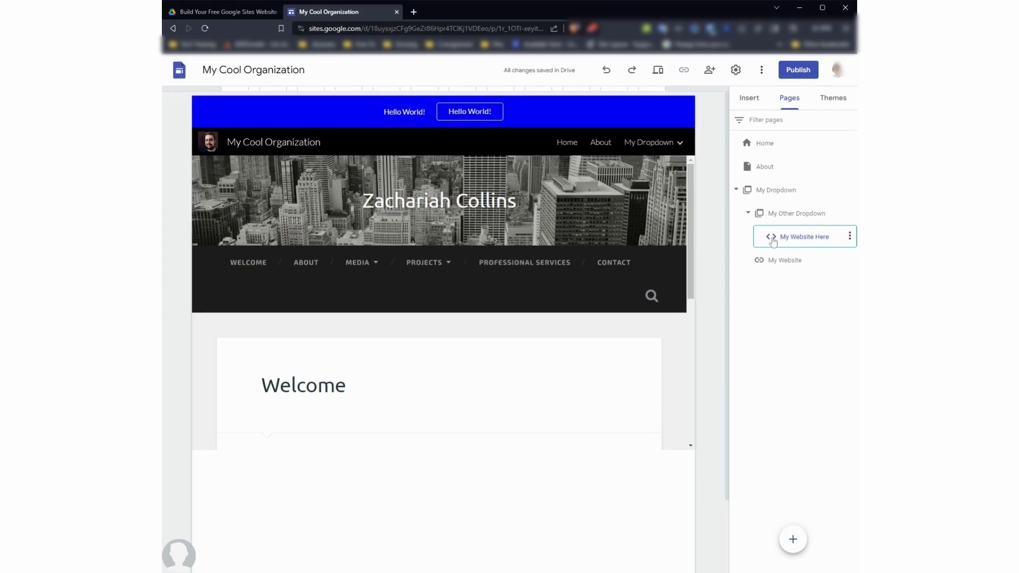
pyautogui.moveTo(771, 237); pyautogui.dragTo(766, 168)
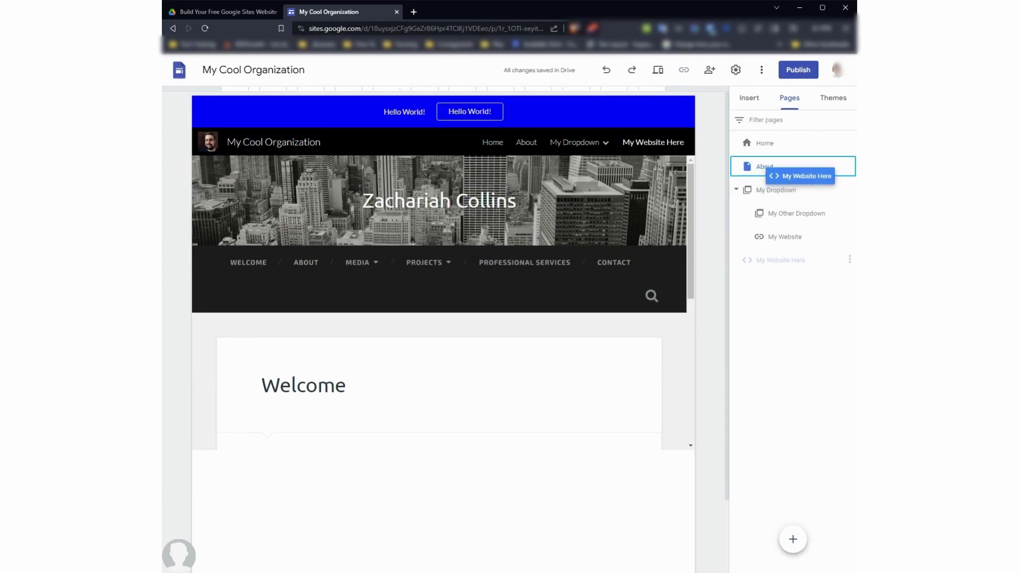
pyautogui.moveTo(766, 168); pyautogui.dragTo(744, 180)
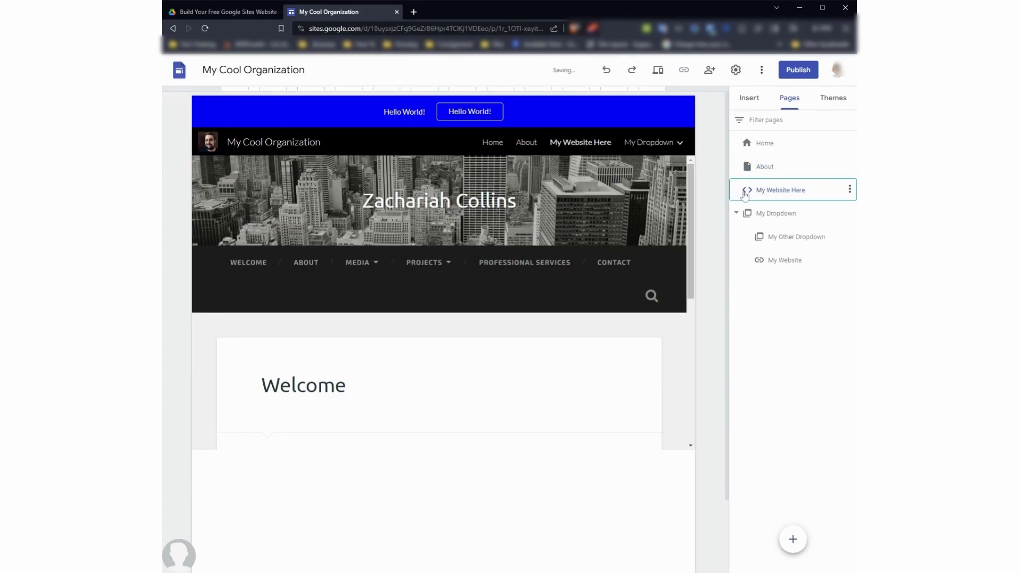